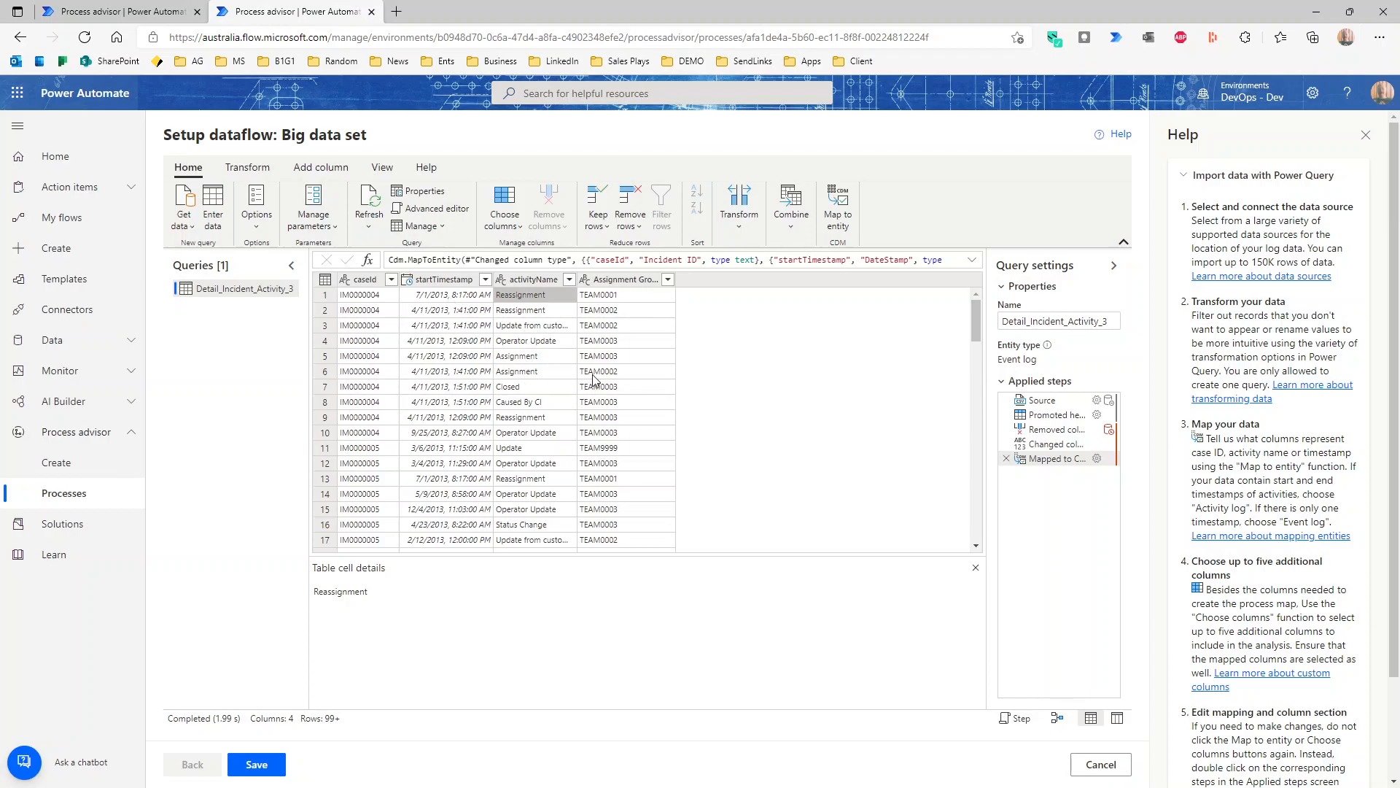
- Examine the caseId, startTimestamp, activityName and Assignment Group values in the opening rows of the incident activity query
left_click(630, 302)
left_click(627, 327)
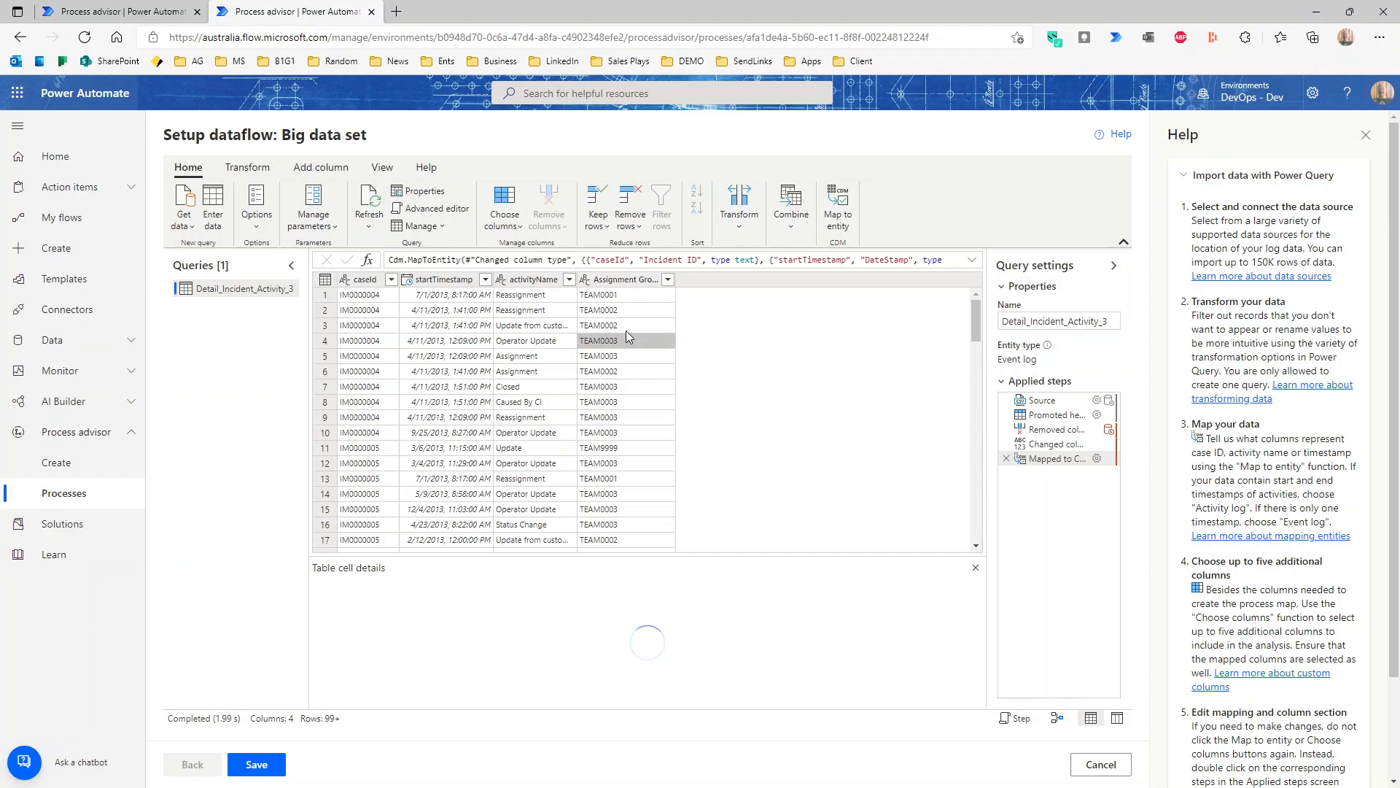
left_click(360, 327)
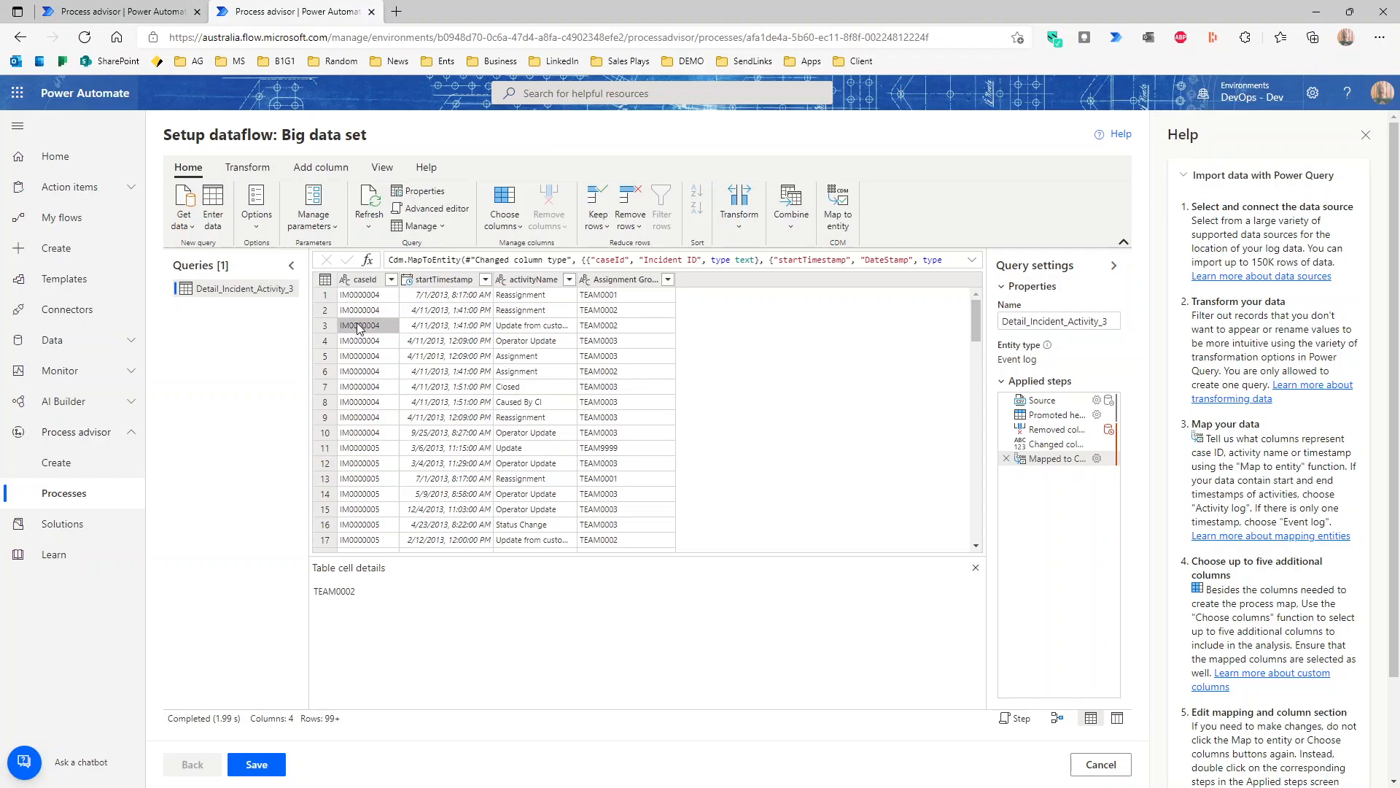
left_click(592, 326)
left_click(521, 325)
left_click(460, 325)
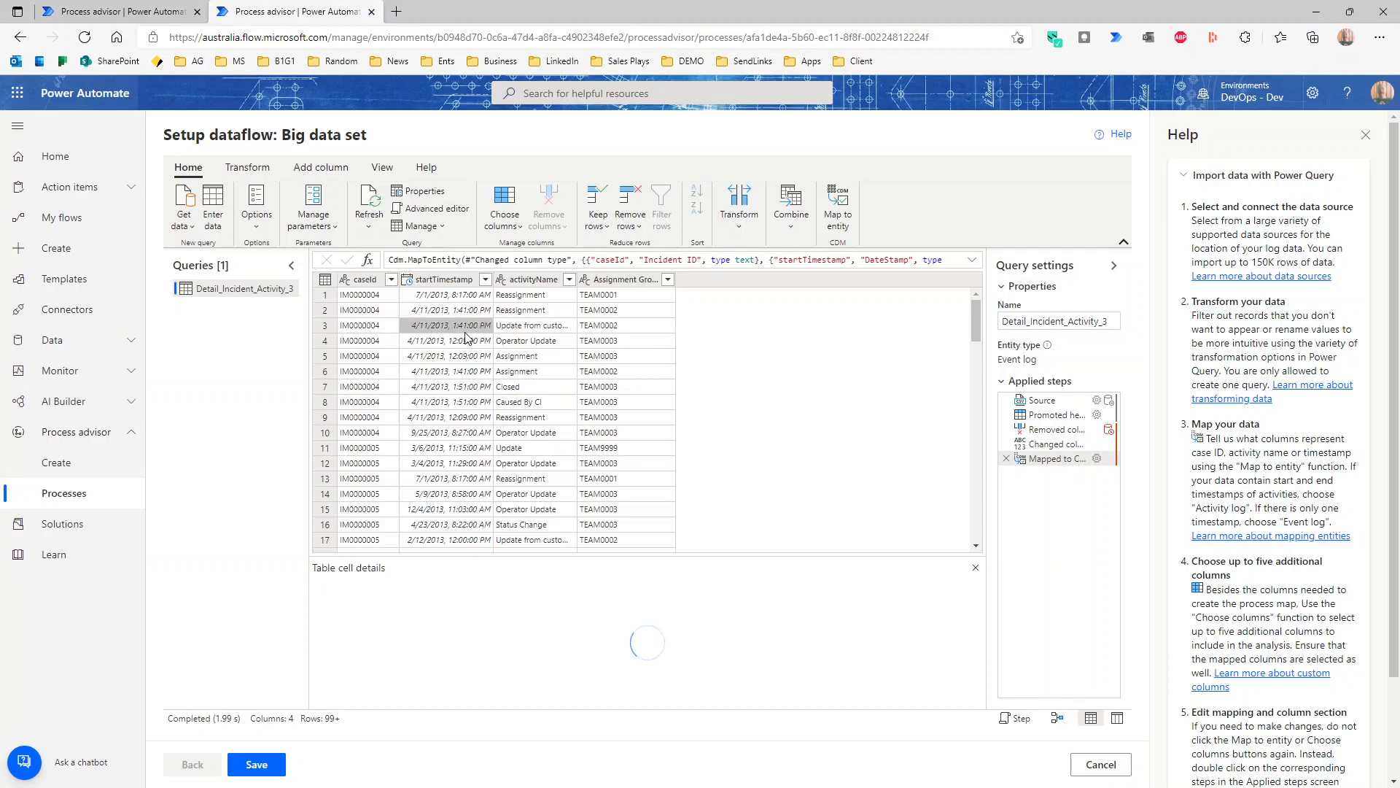
left_click(647, 314)
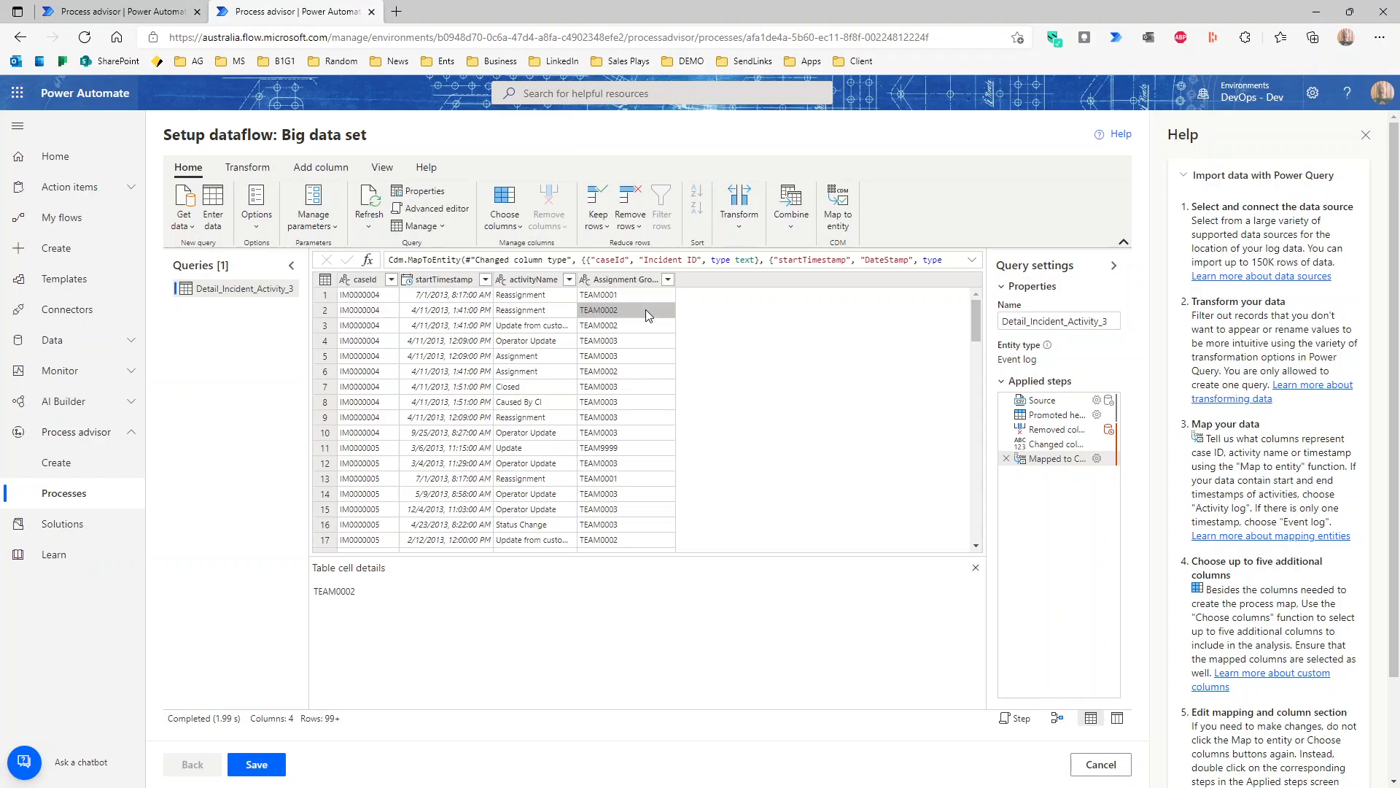
- Switch to the Big data set analytics report and filter Assignment Group to TEAM0001
left_click(114, 17)
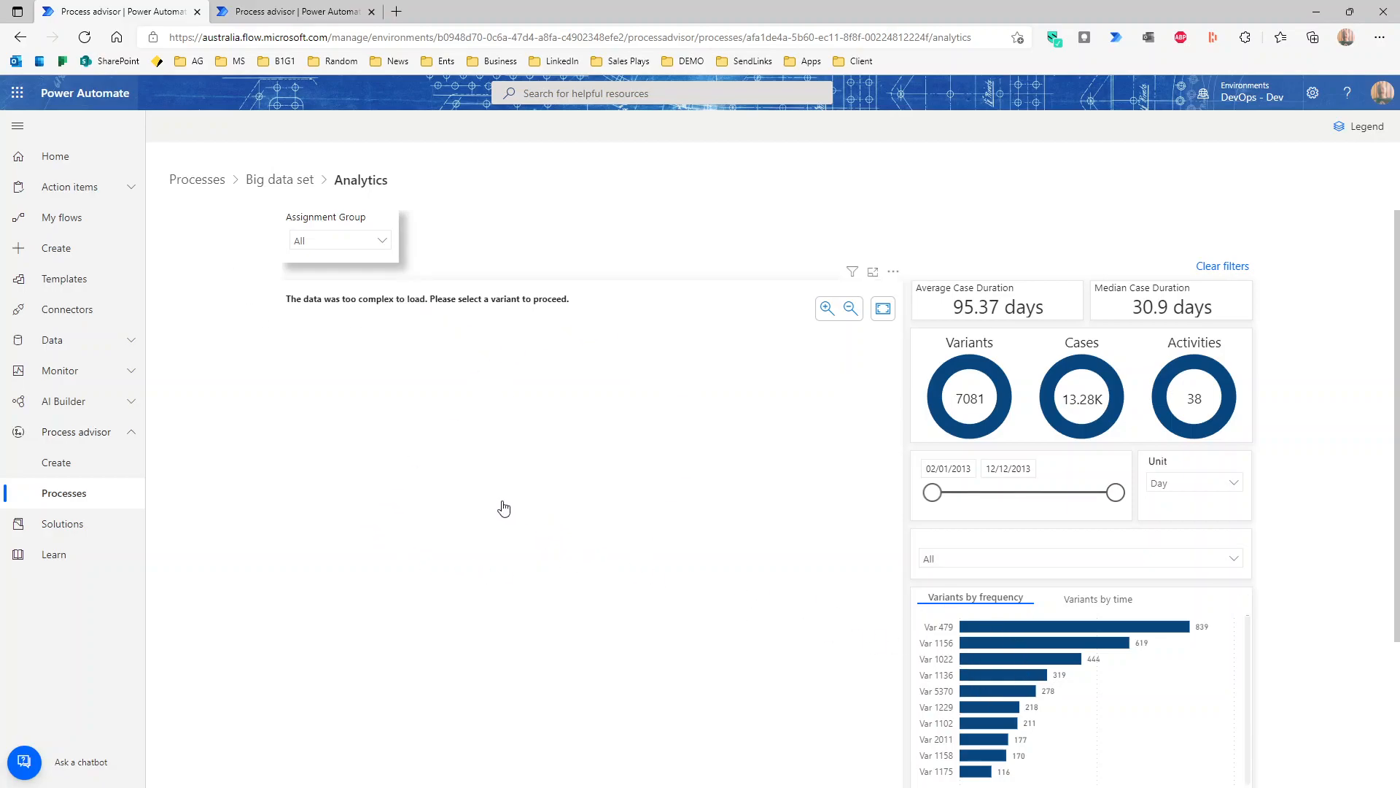
left_click(383, 246)
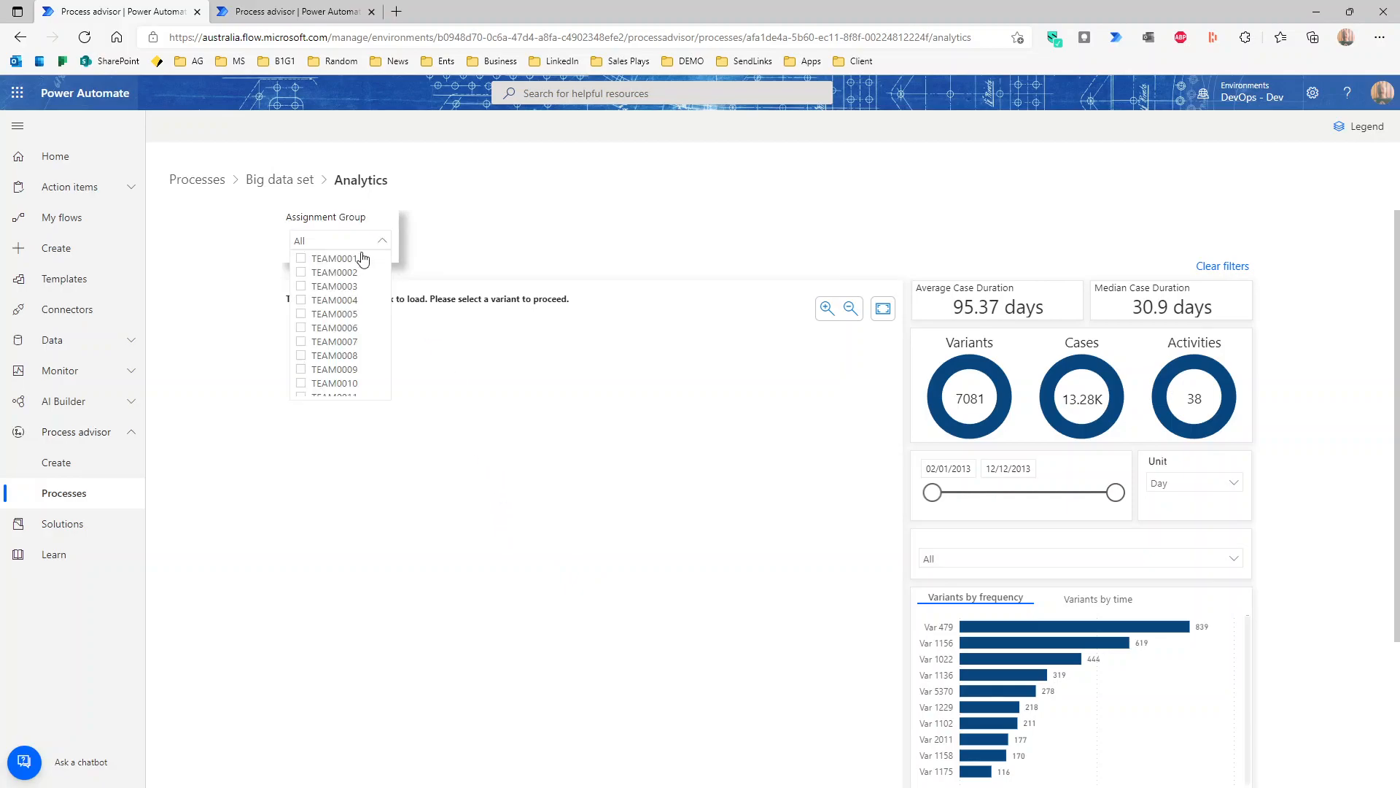
left_click(302, 259)
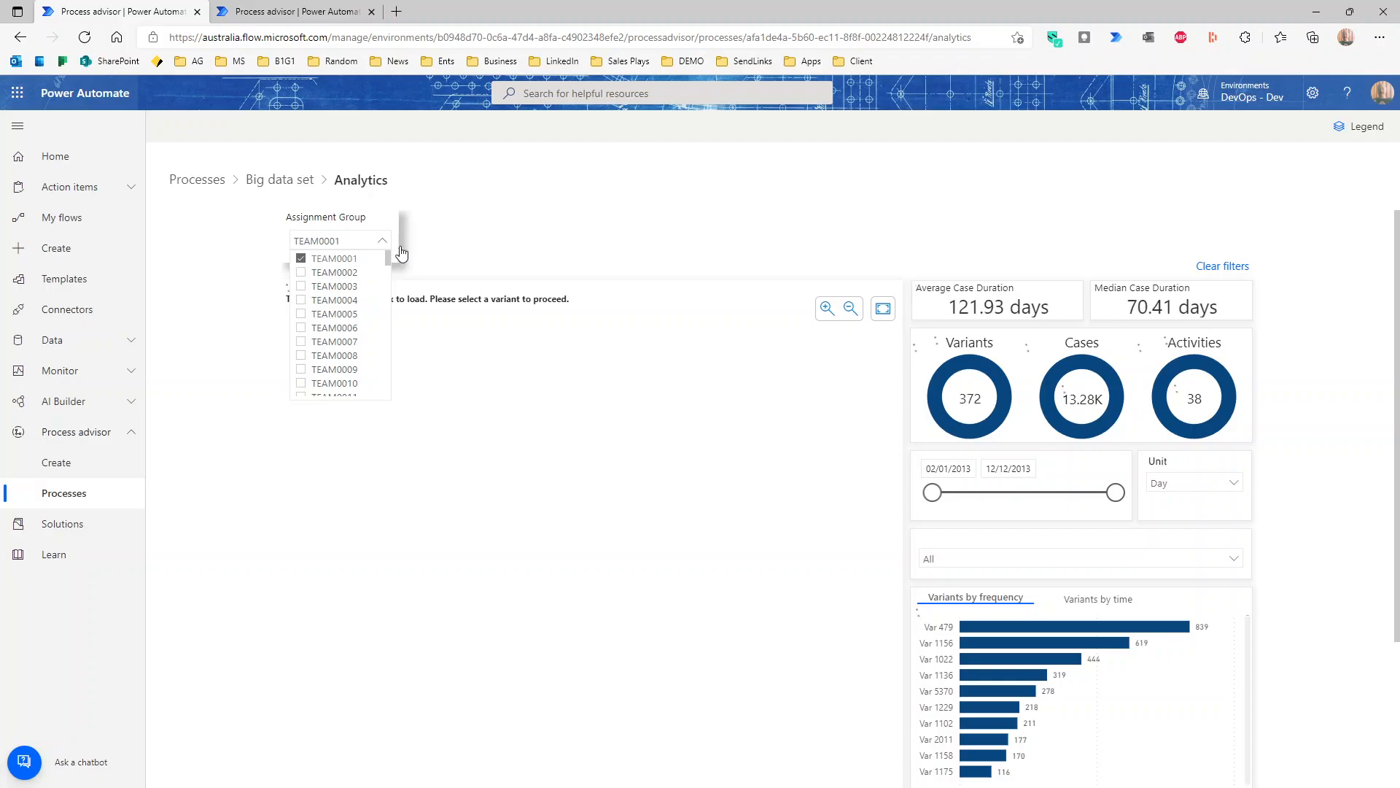
left_click(492, 235)
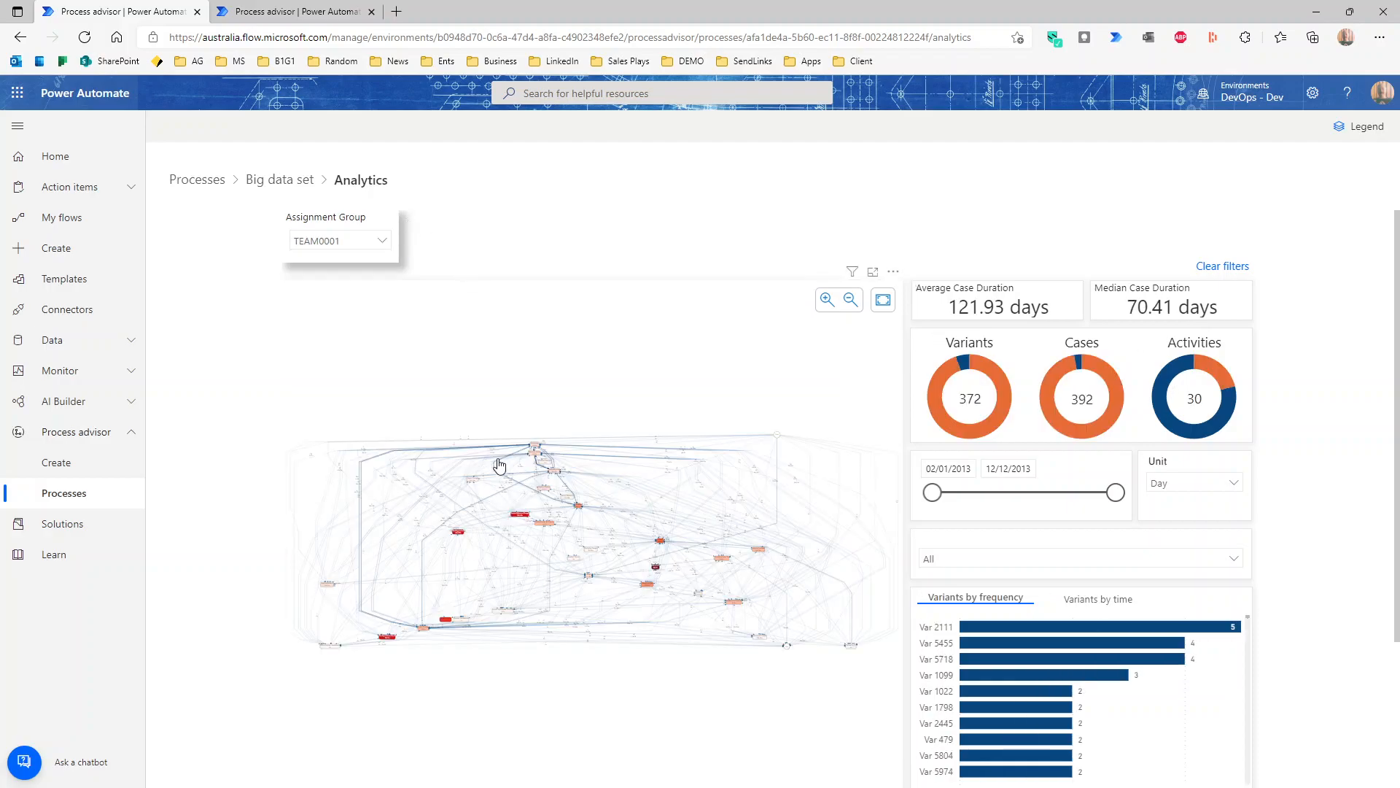
- Examine the activities and connecting paths in the process map for TEAM0001 at close range
left_click(825, 300)
left_click(825, 300)
left_click_drag(726, 485, 369, 458)
left_click_drag(446, 414, 815, 501)
left_click_drag(401, 461, 671, 460)
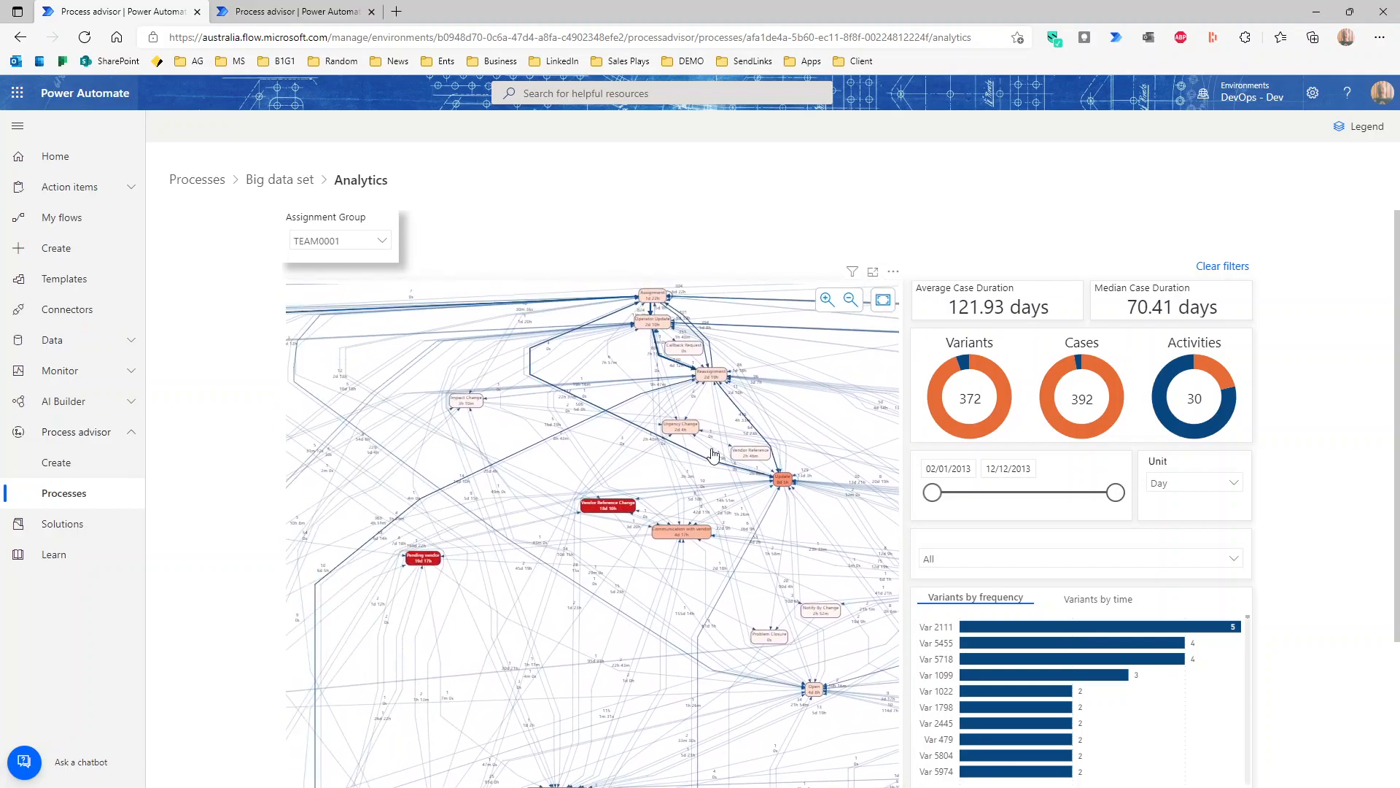
left_click(846, 306)
left_click(846, 306)
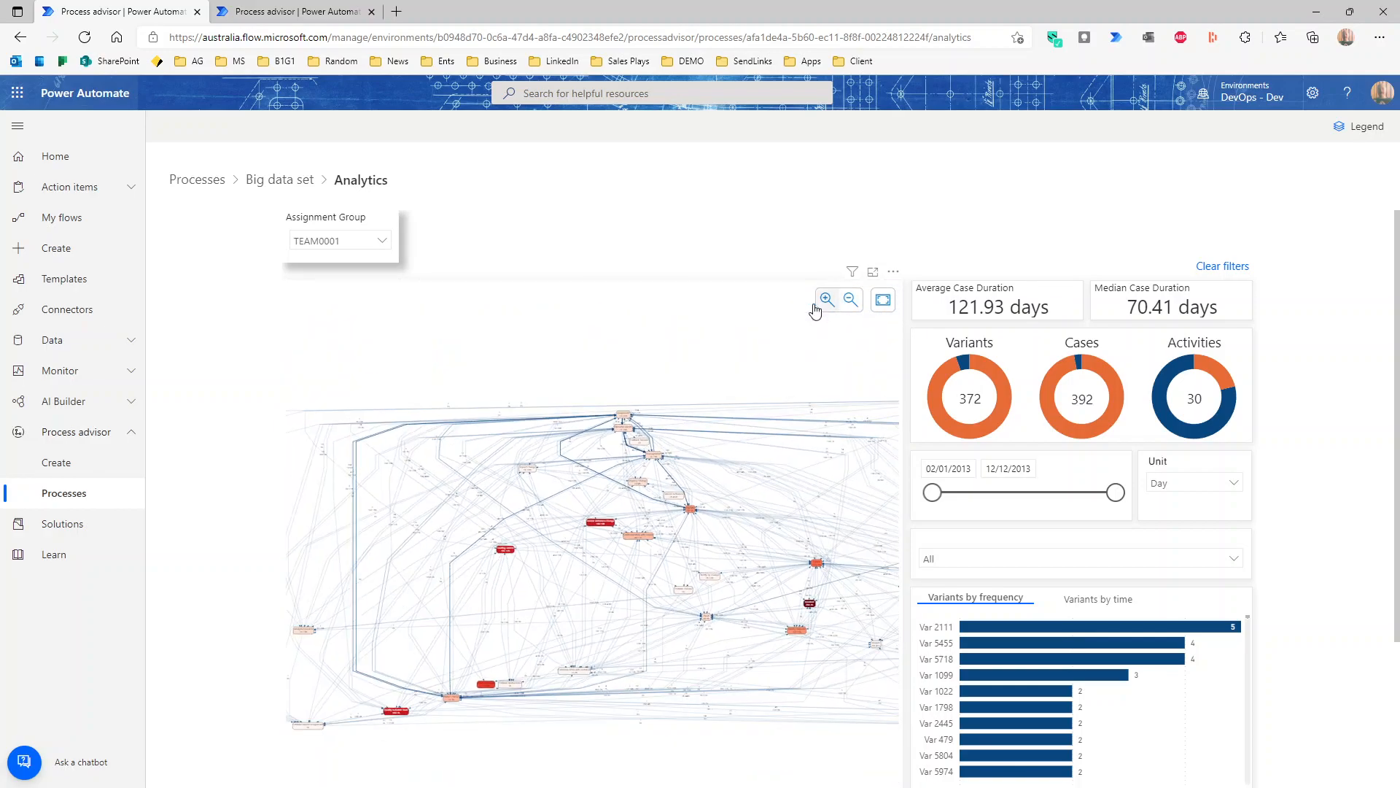
- Clear the TEAM0001 selection from the Assignment Group filter
left_click(369, 242)
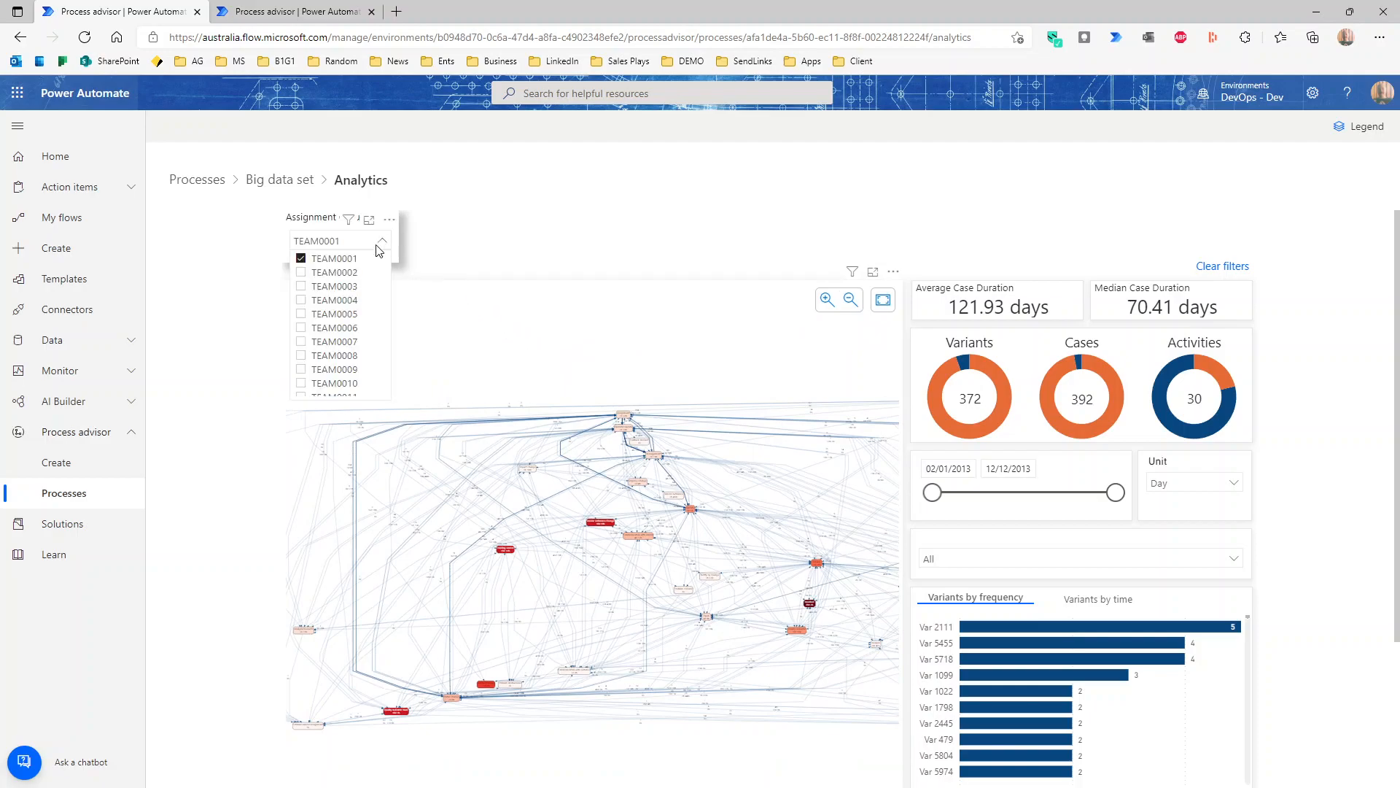
left_click(314, 261)
left_click(621, 257)
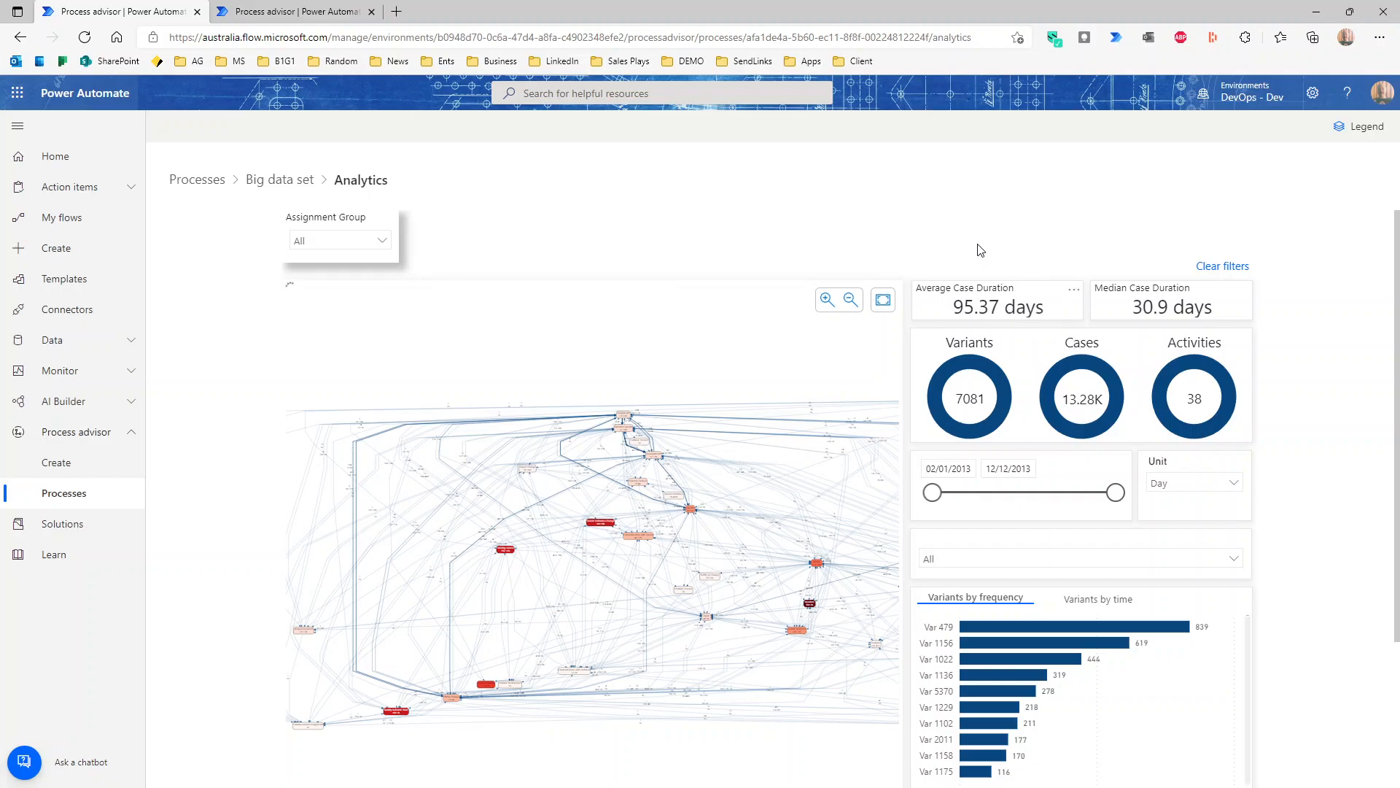
- Compare the report's Activities and Cases figures with the activityName and caseId columns of the dataflow
left_click(257, 14)
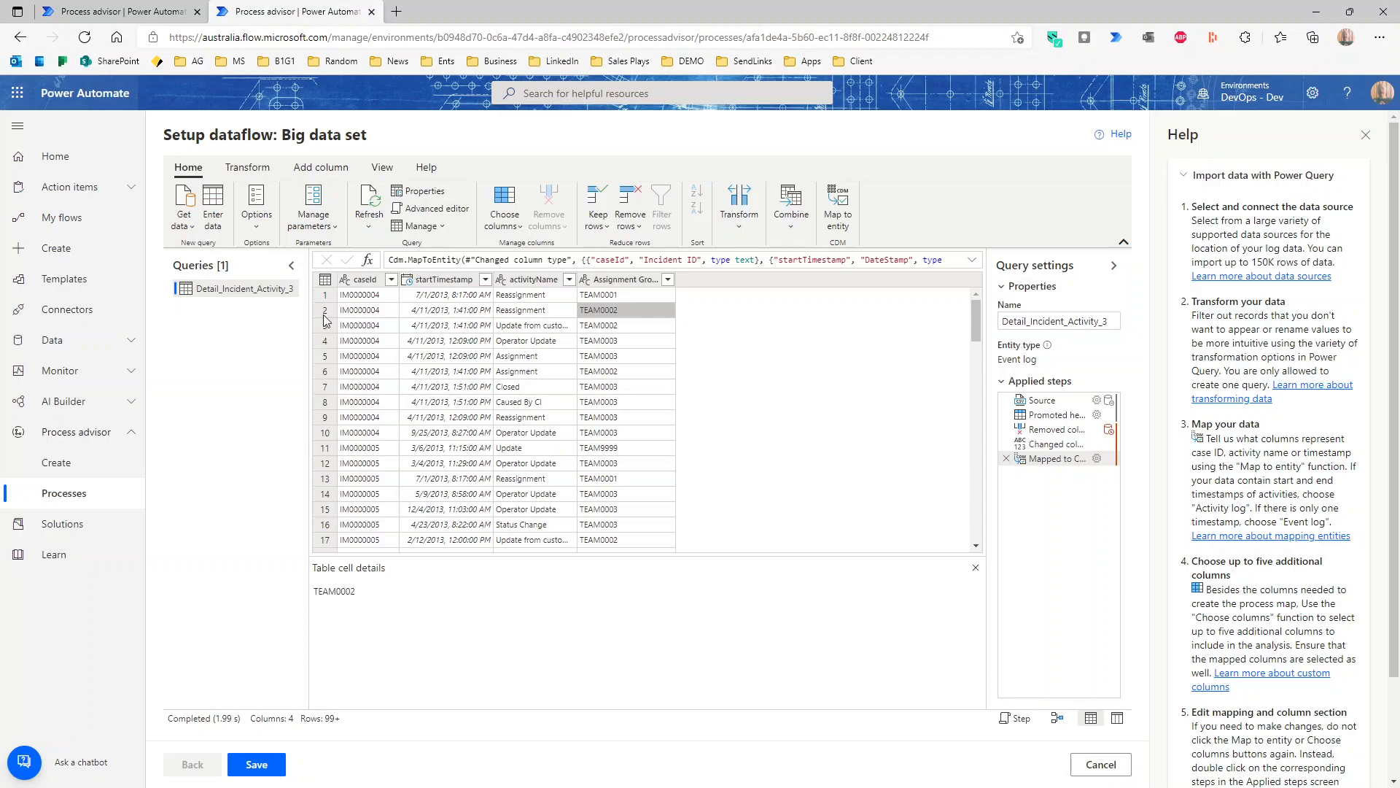
left_click(126, 15)
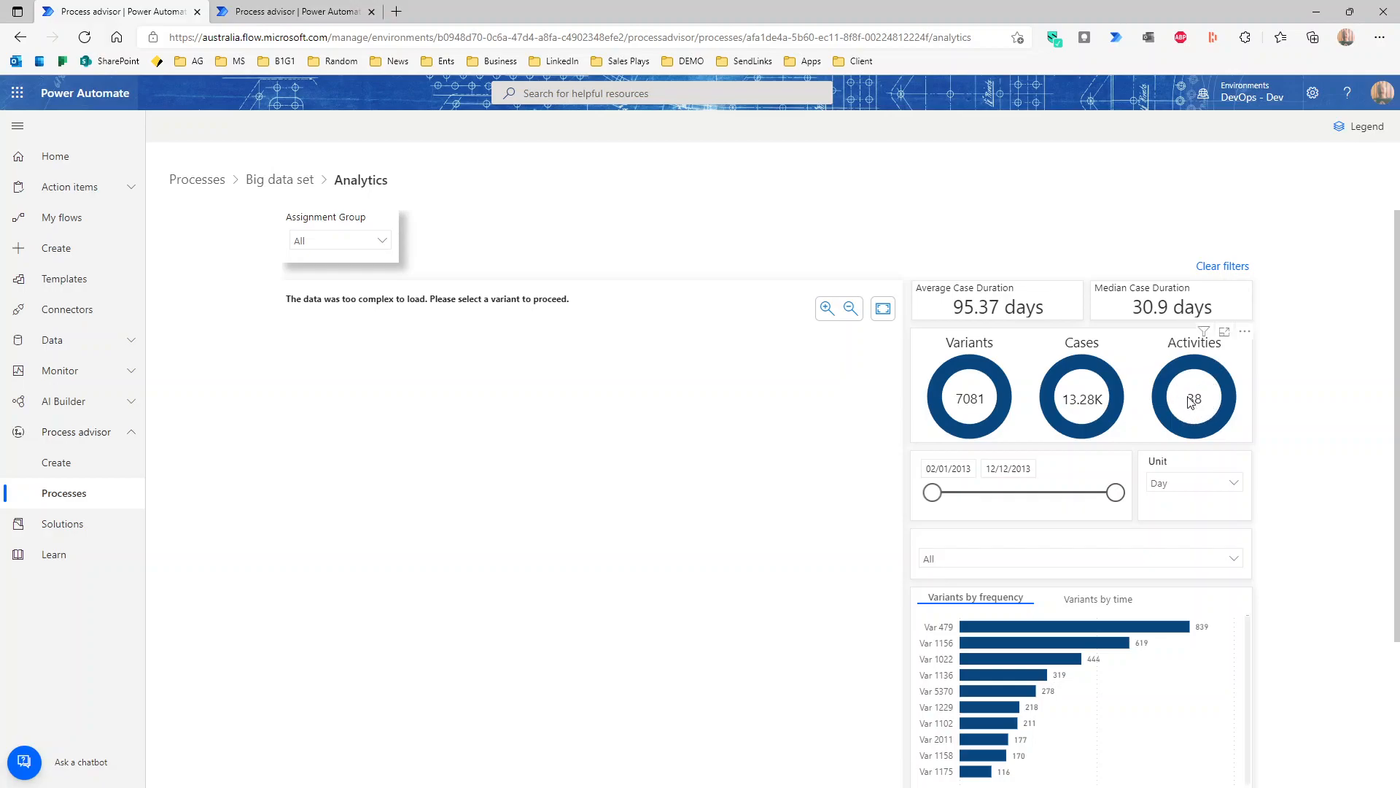
left_click(330, 8)
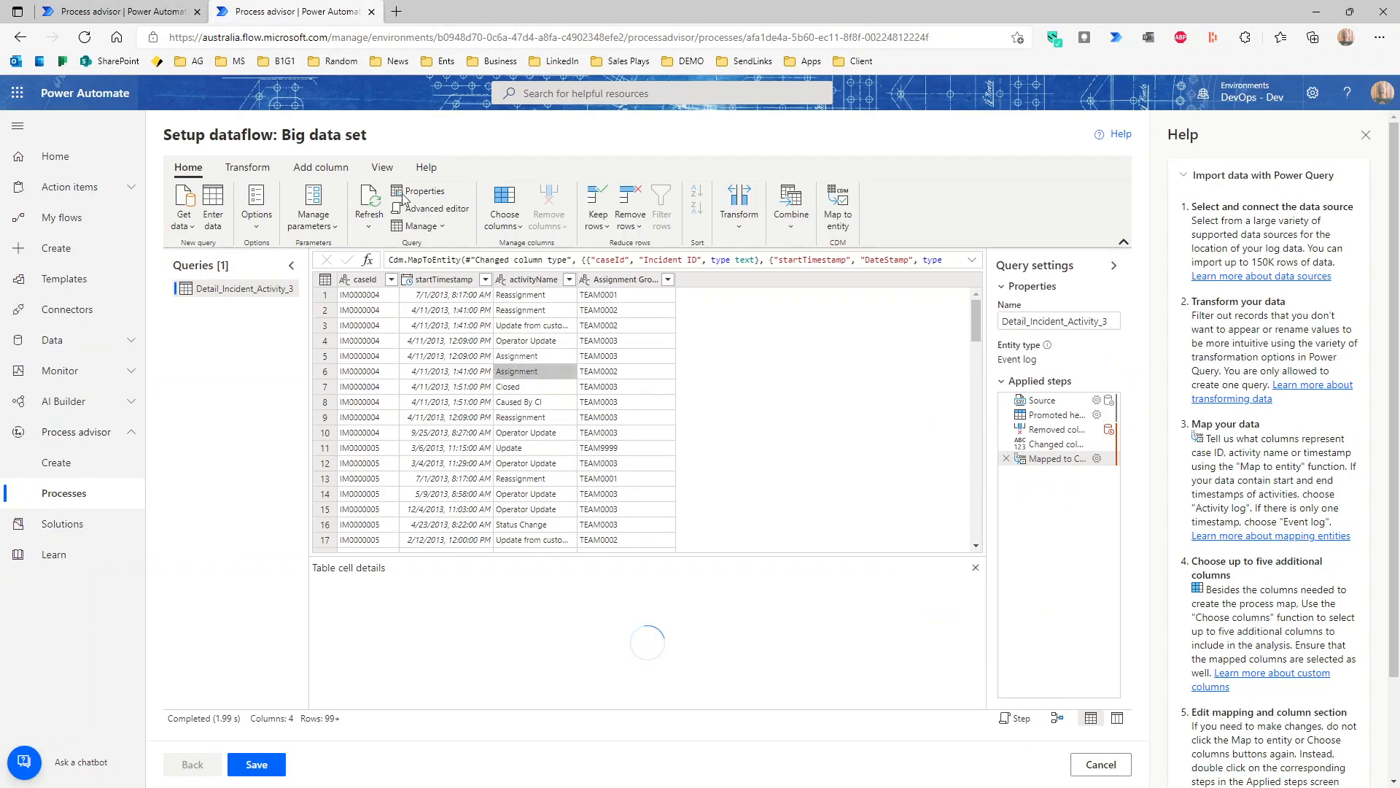
left_click(135, 13)
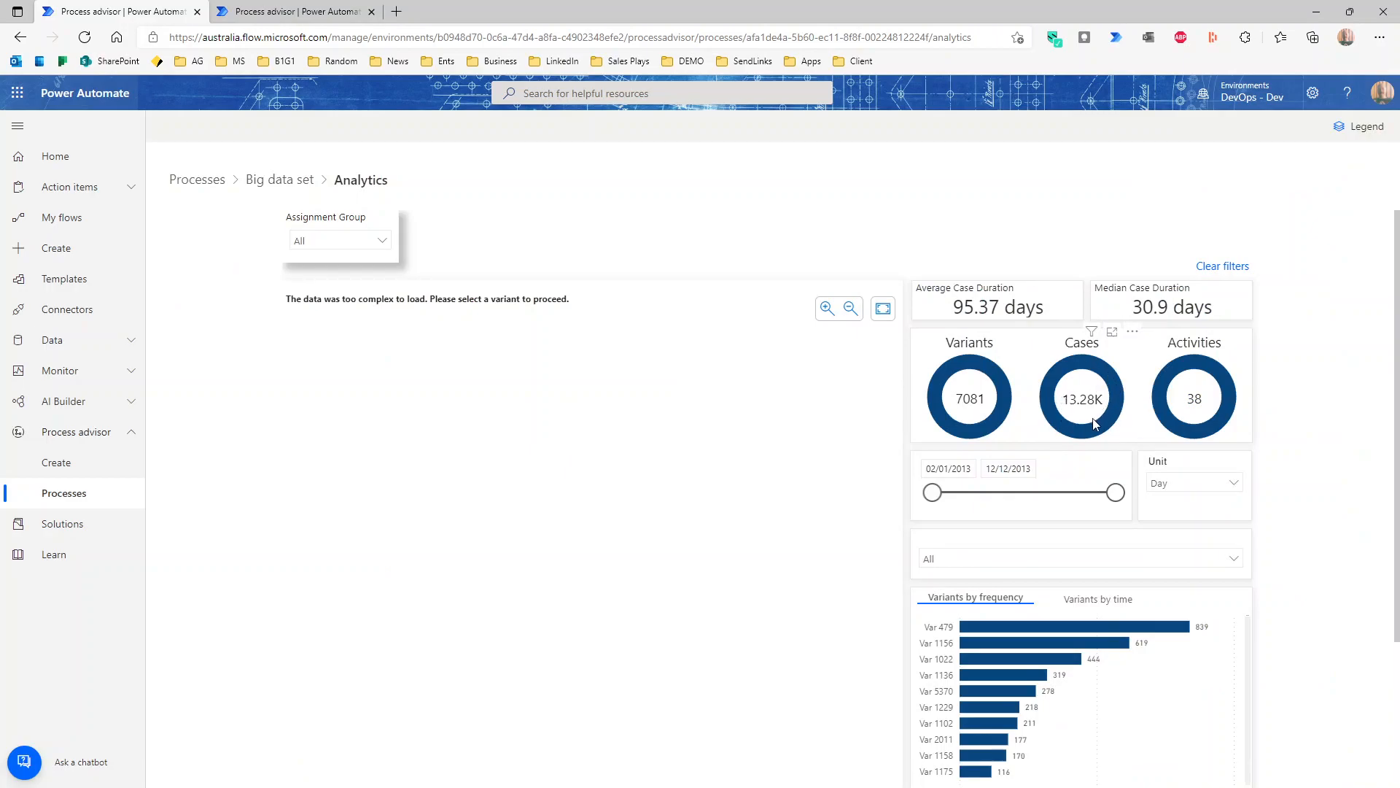
left_click(270, 14)
left_click(372, 345)
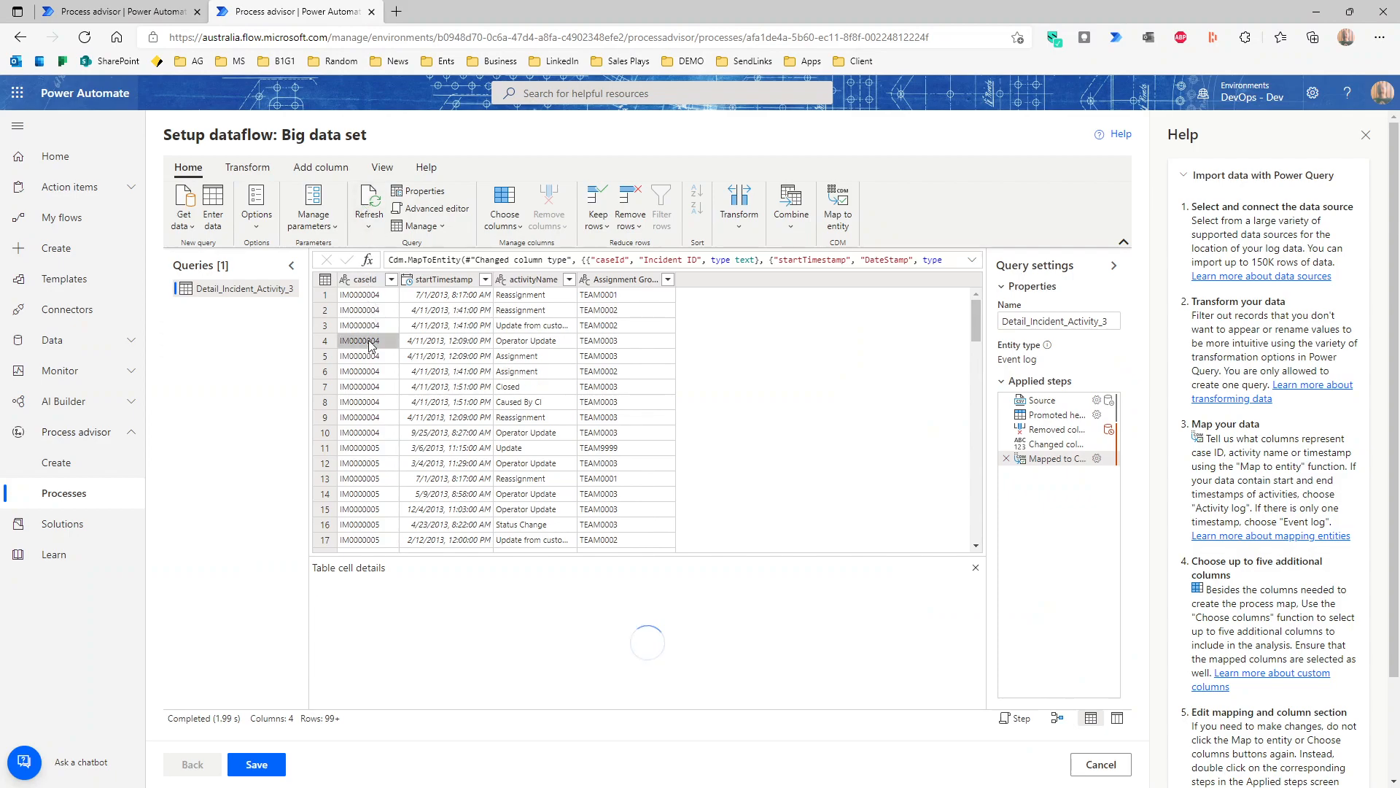
left_click(157, 11)
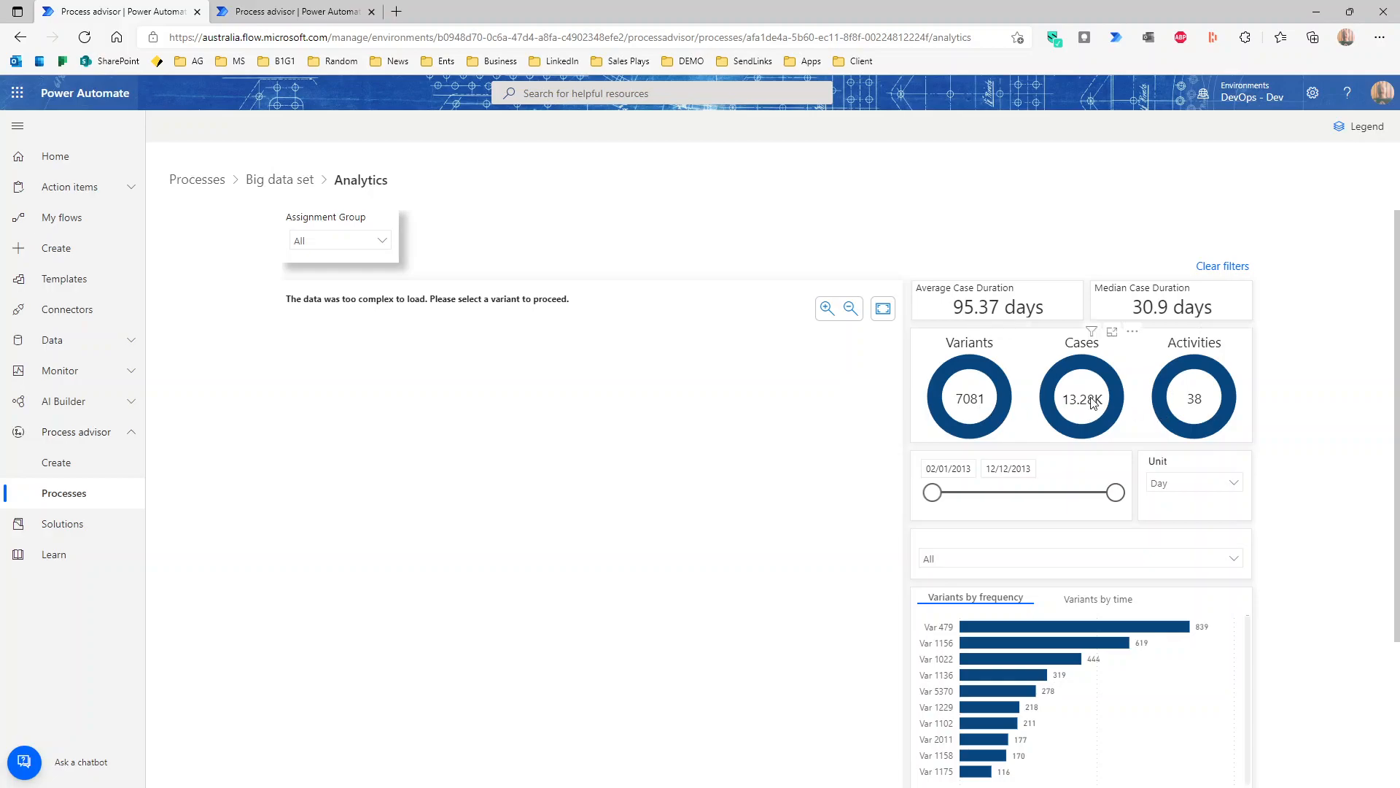
- Examine the query rows belonging to the first case ID and the sequence of activities recorded for it
left_click(295, 14)
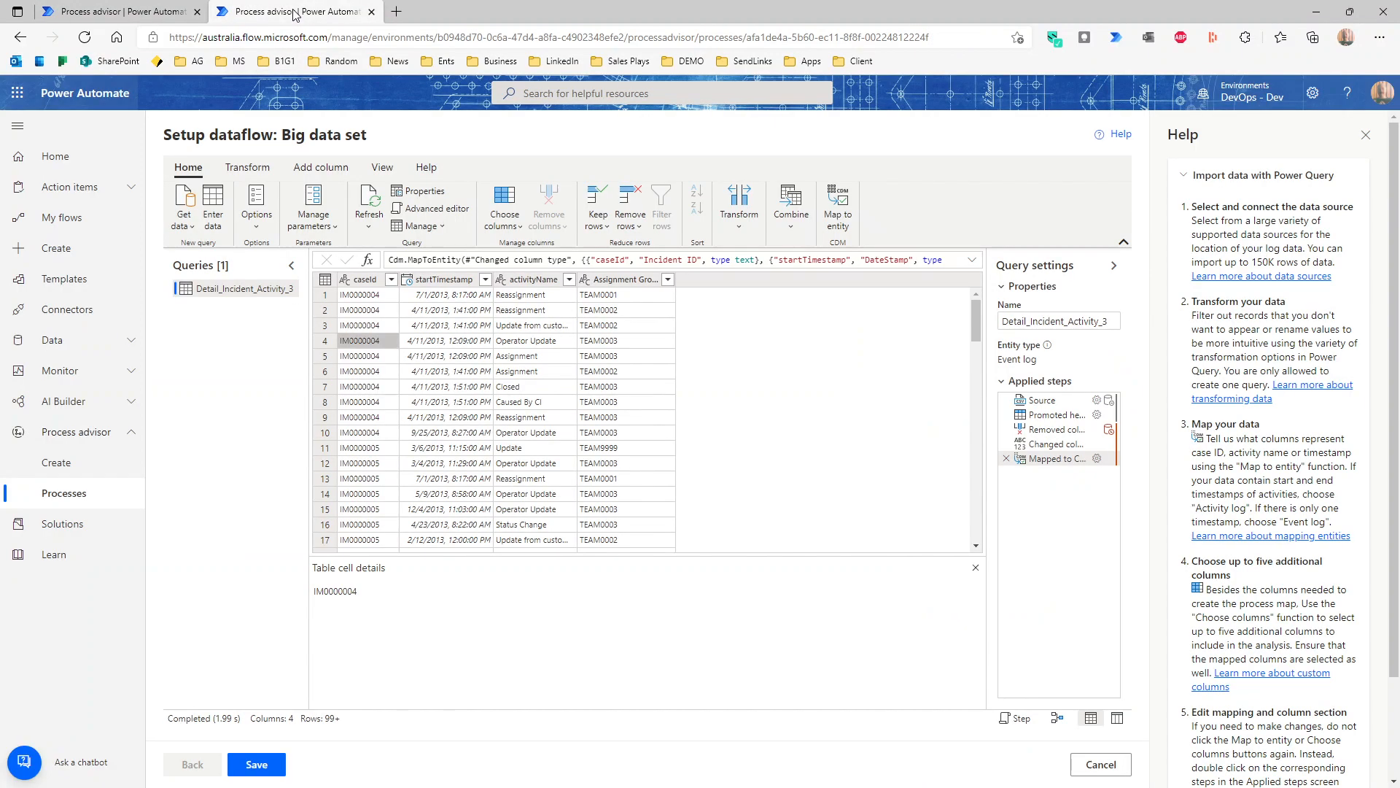
left_click(385, 295)
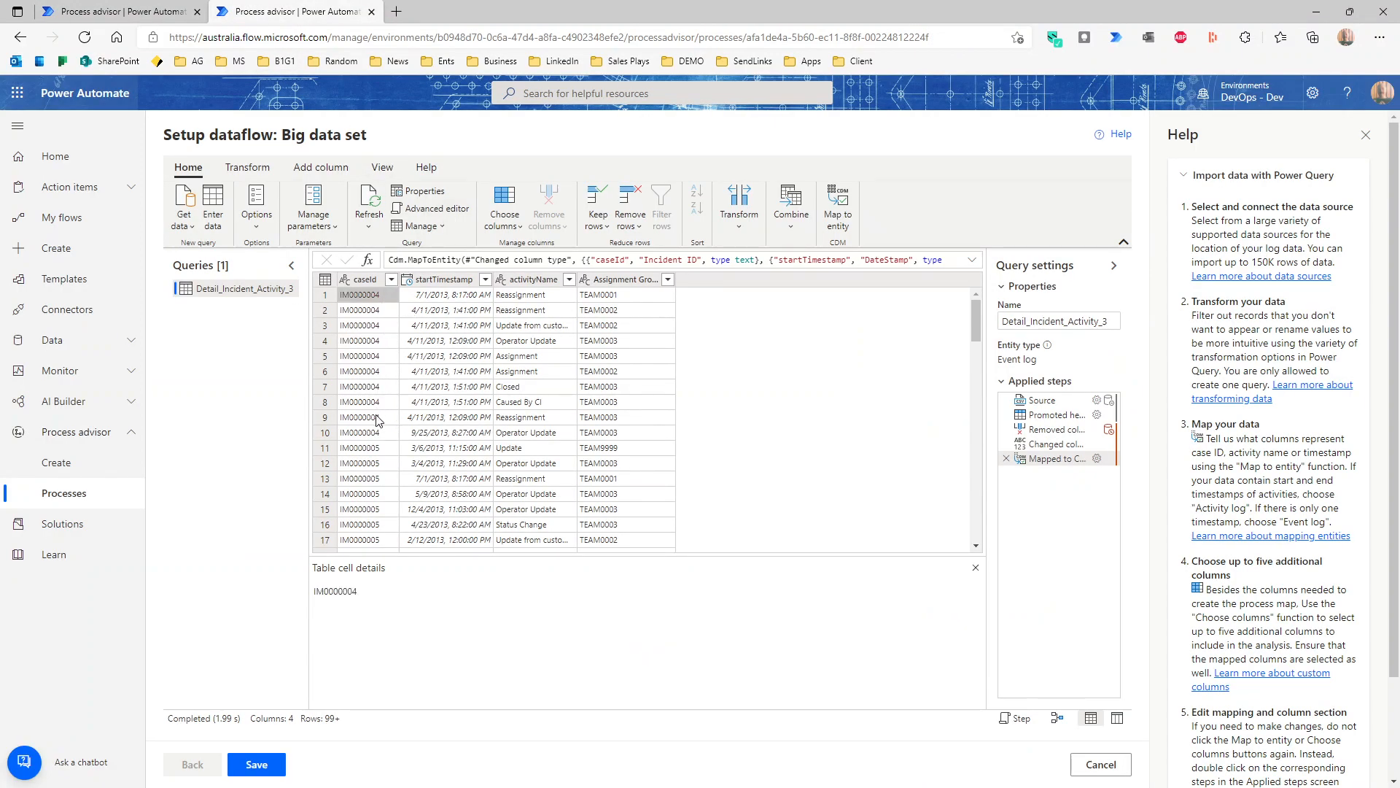
left_click(369, 436)
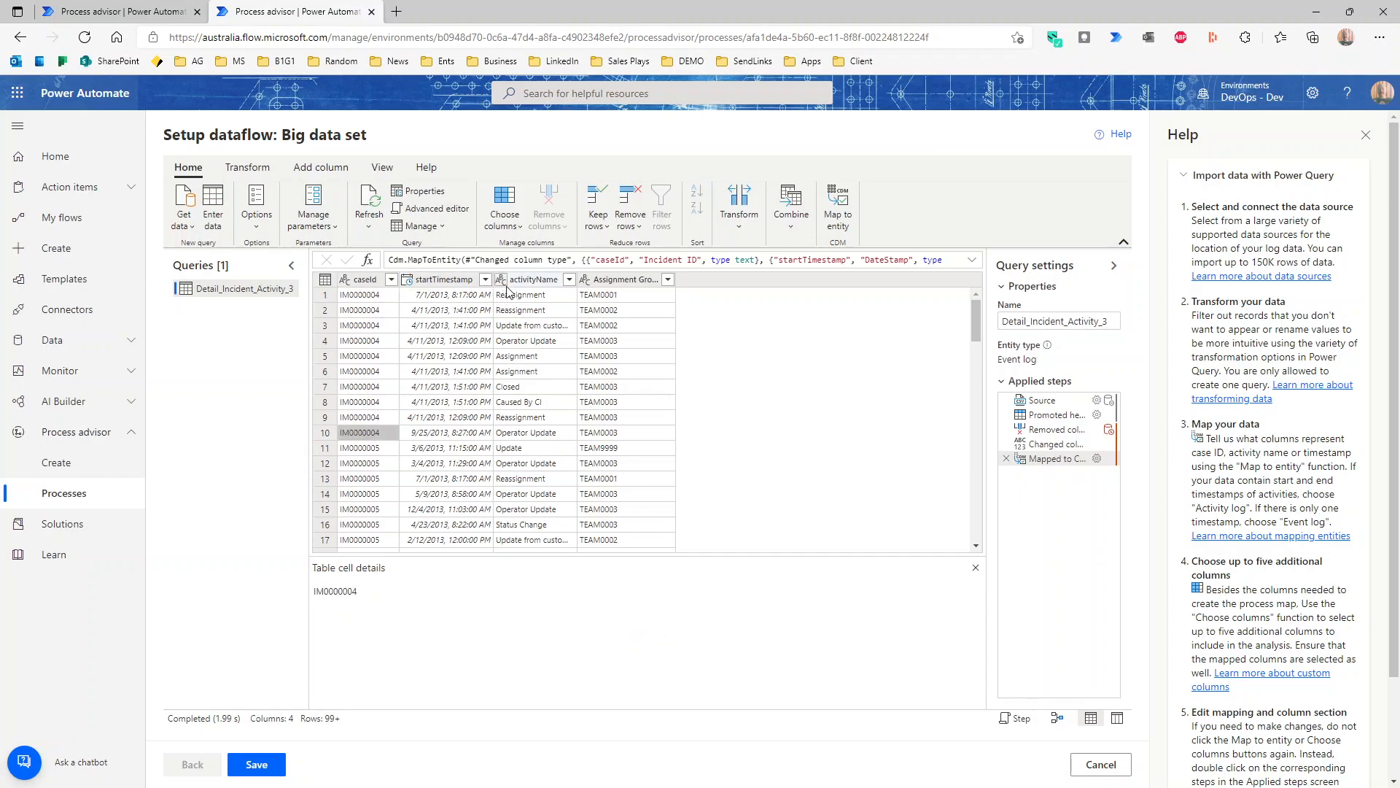
left_click(540, 298)
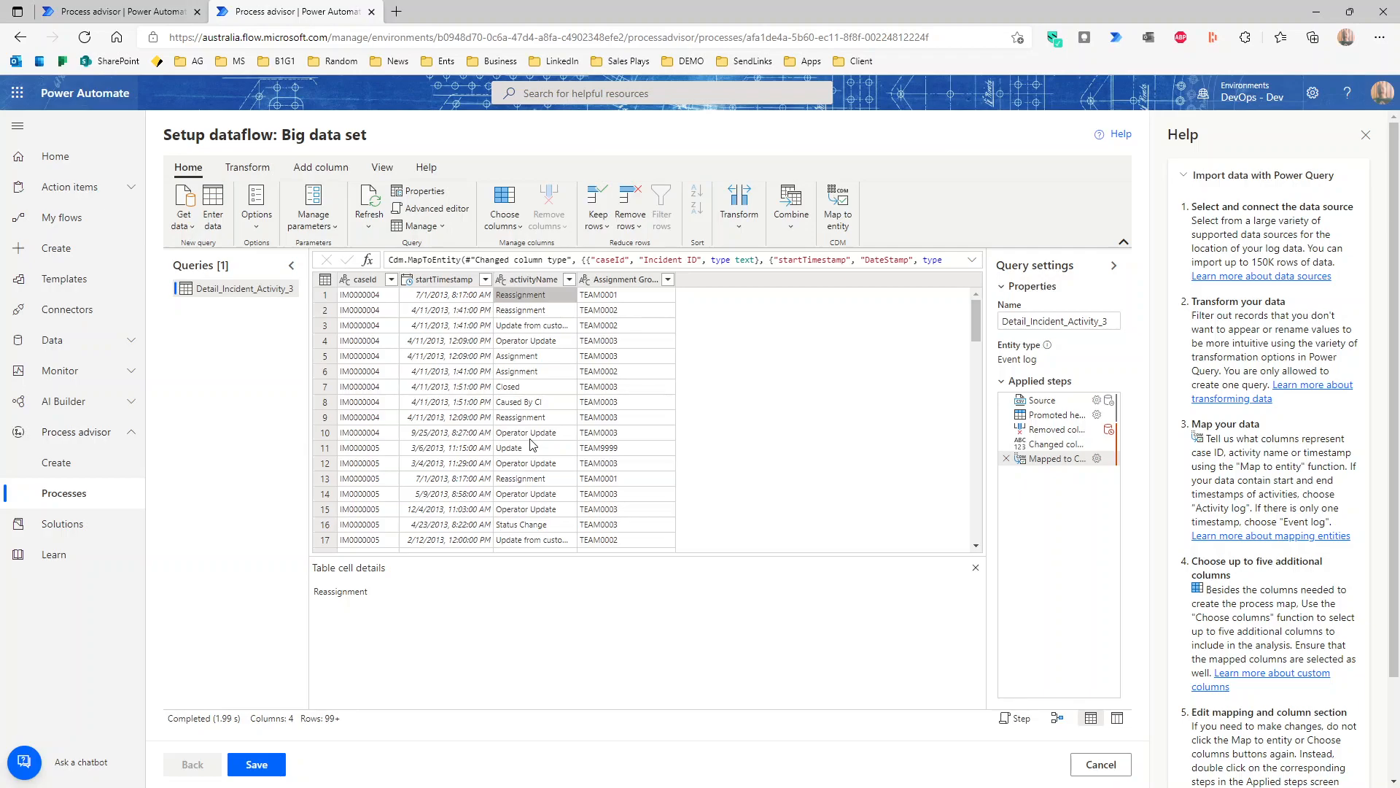
left_click(386, 362)
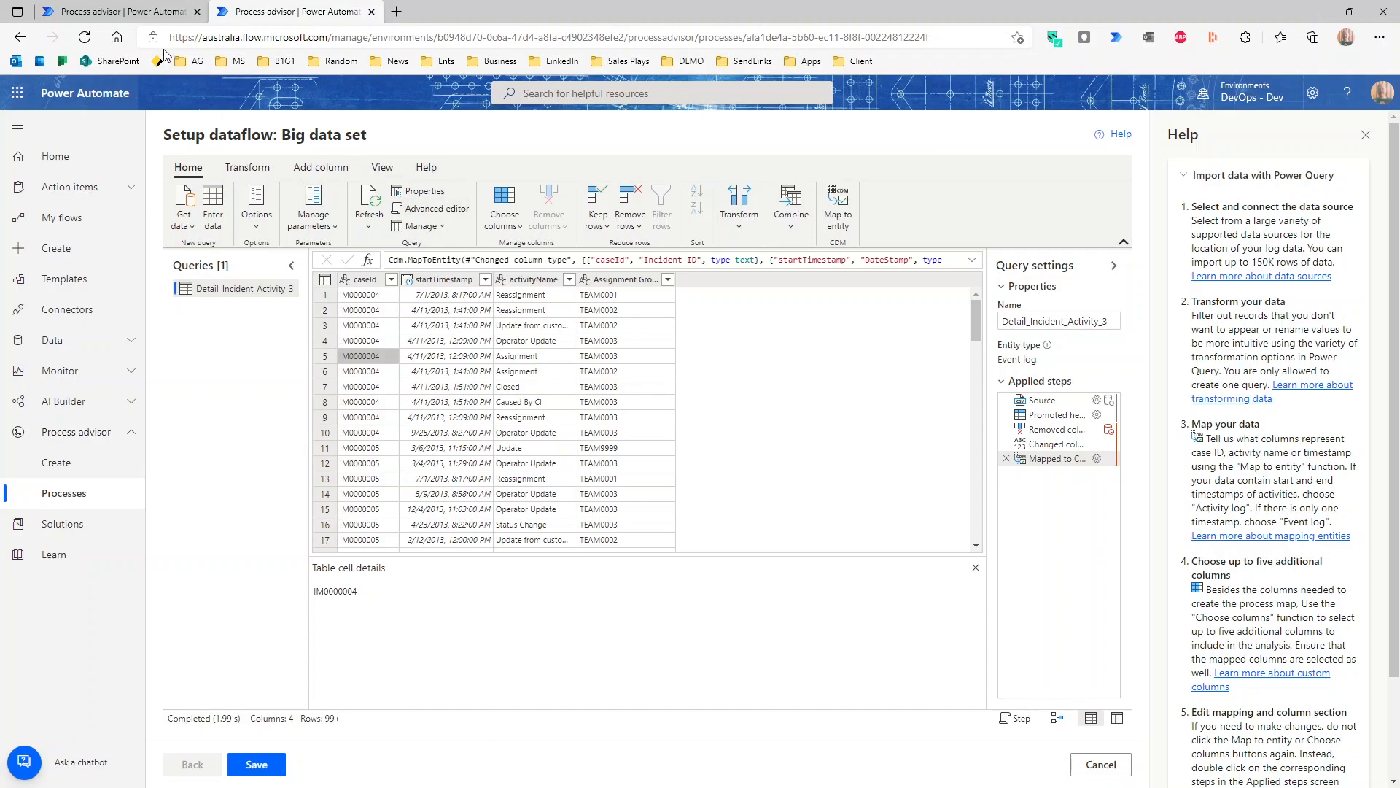
- Show variant Var 479 in the analytics report and inspect its share of cases and its activity and transition durations
left_click(146, 14)
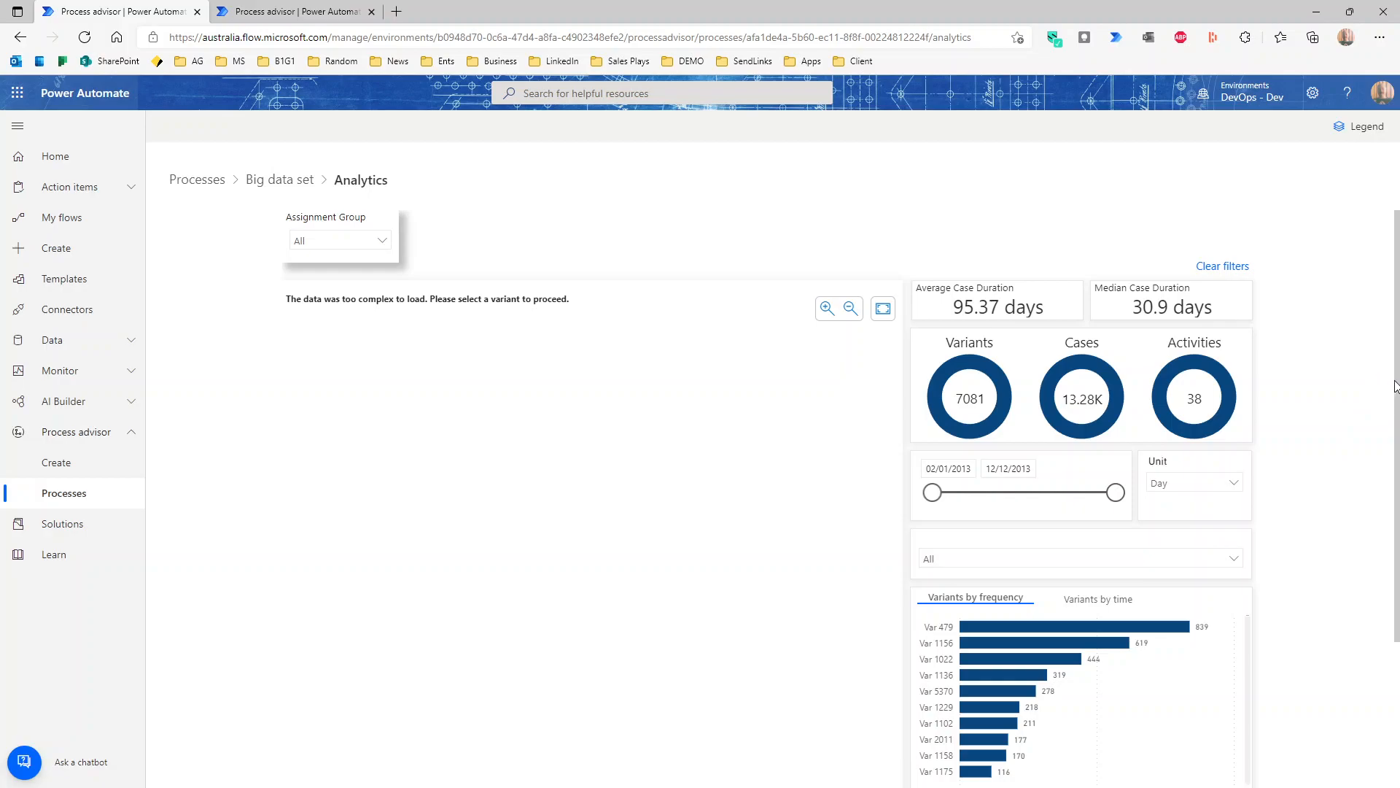
left_click_drag(1395, 483, 1394, 531)
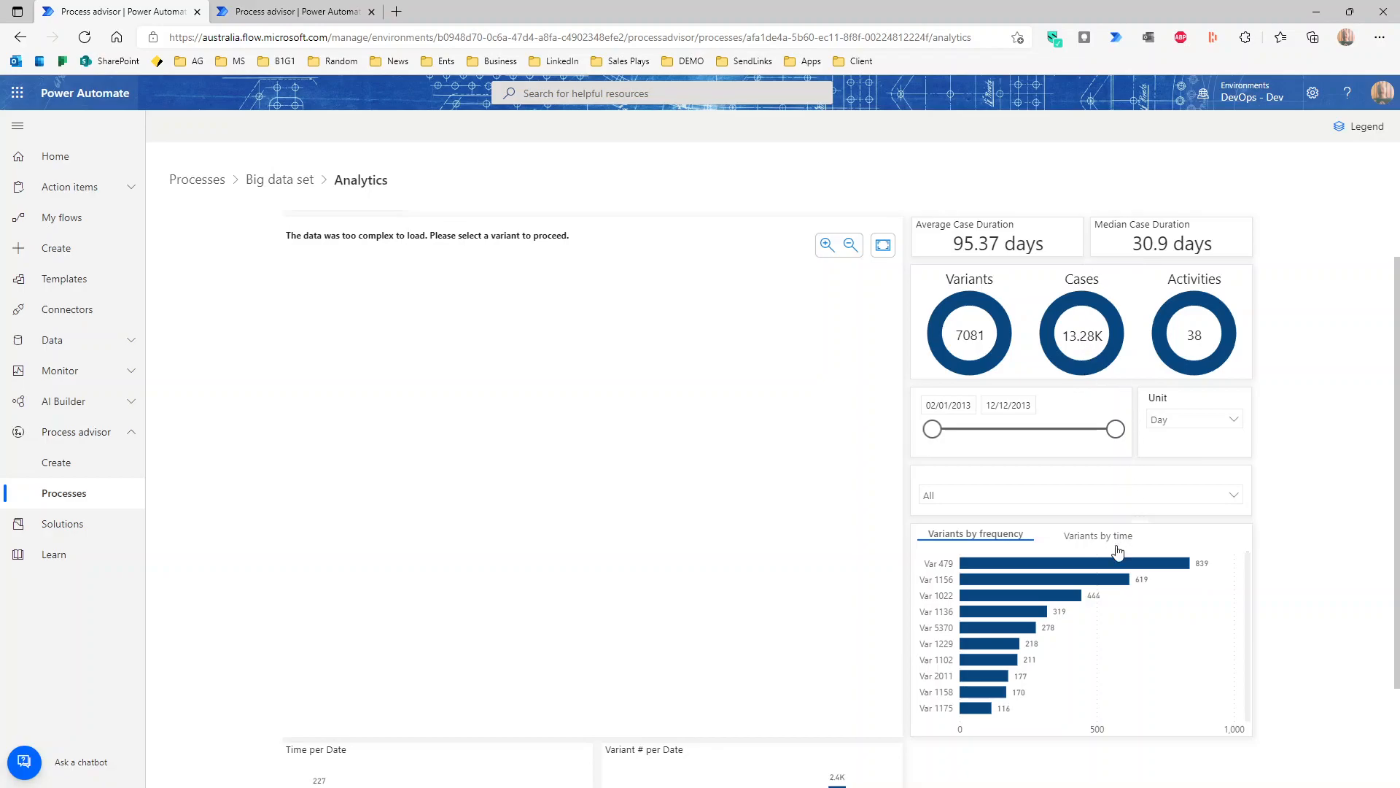
left_click(1088, 563)
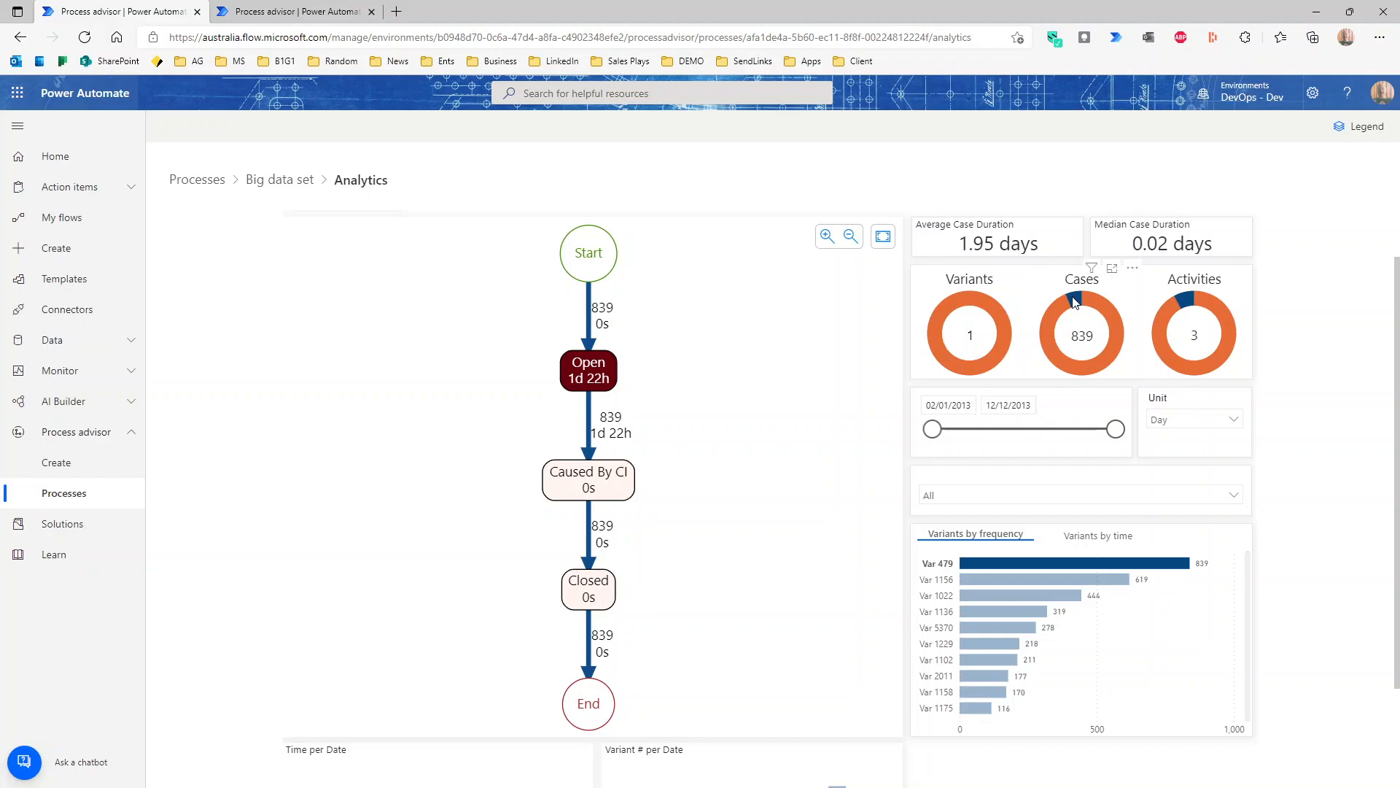
mouse_move(1075, 302)
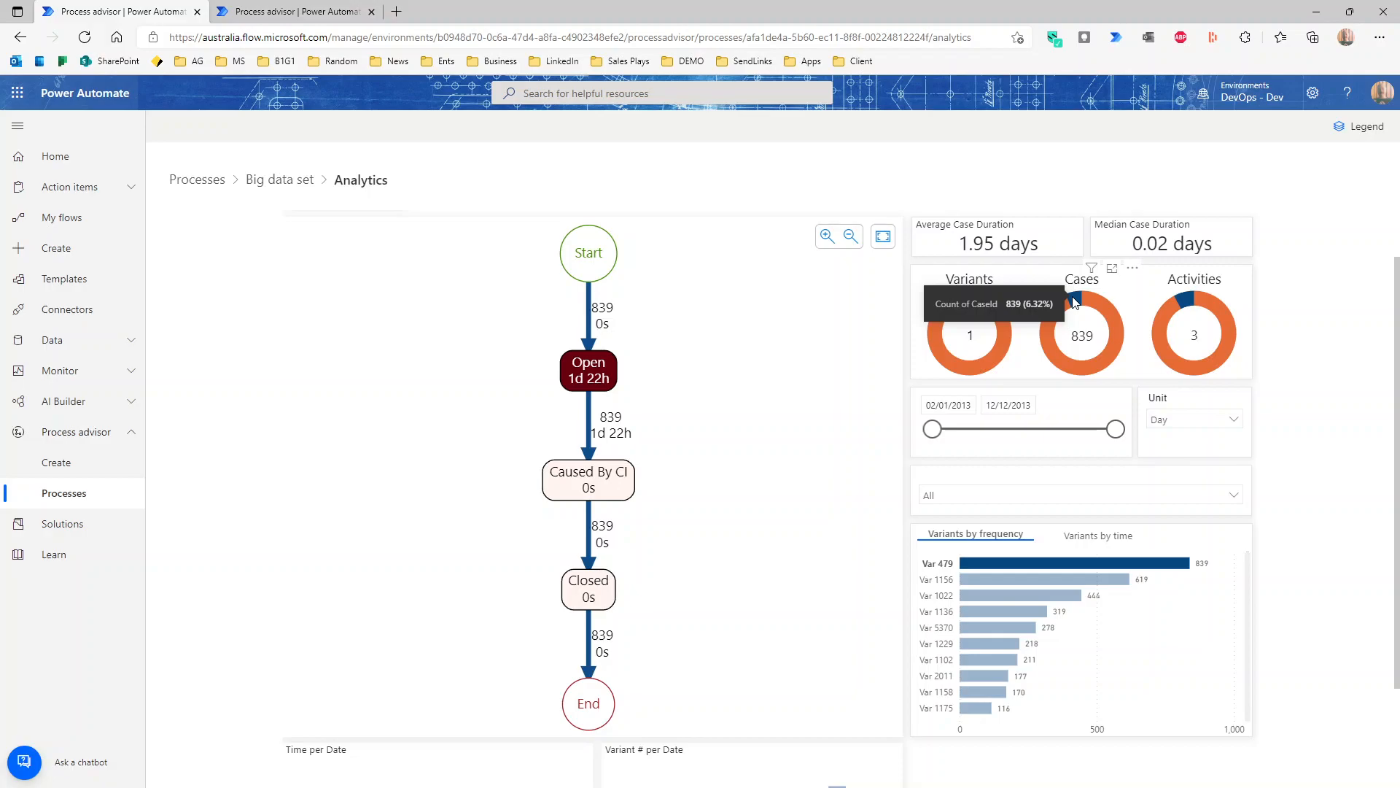
mouse_move(599, 608)
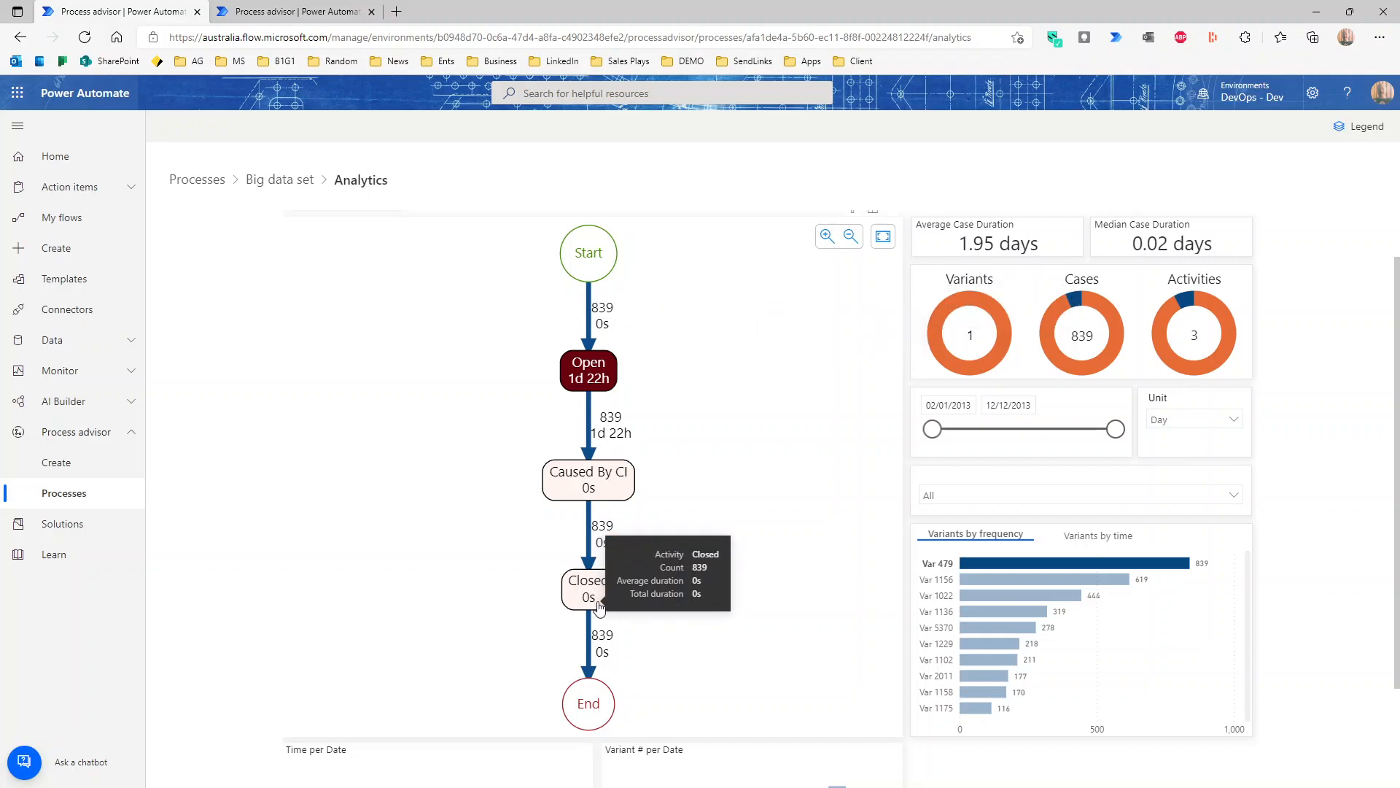
mouse_move(619, 463)
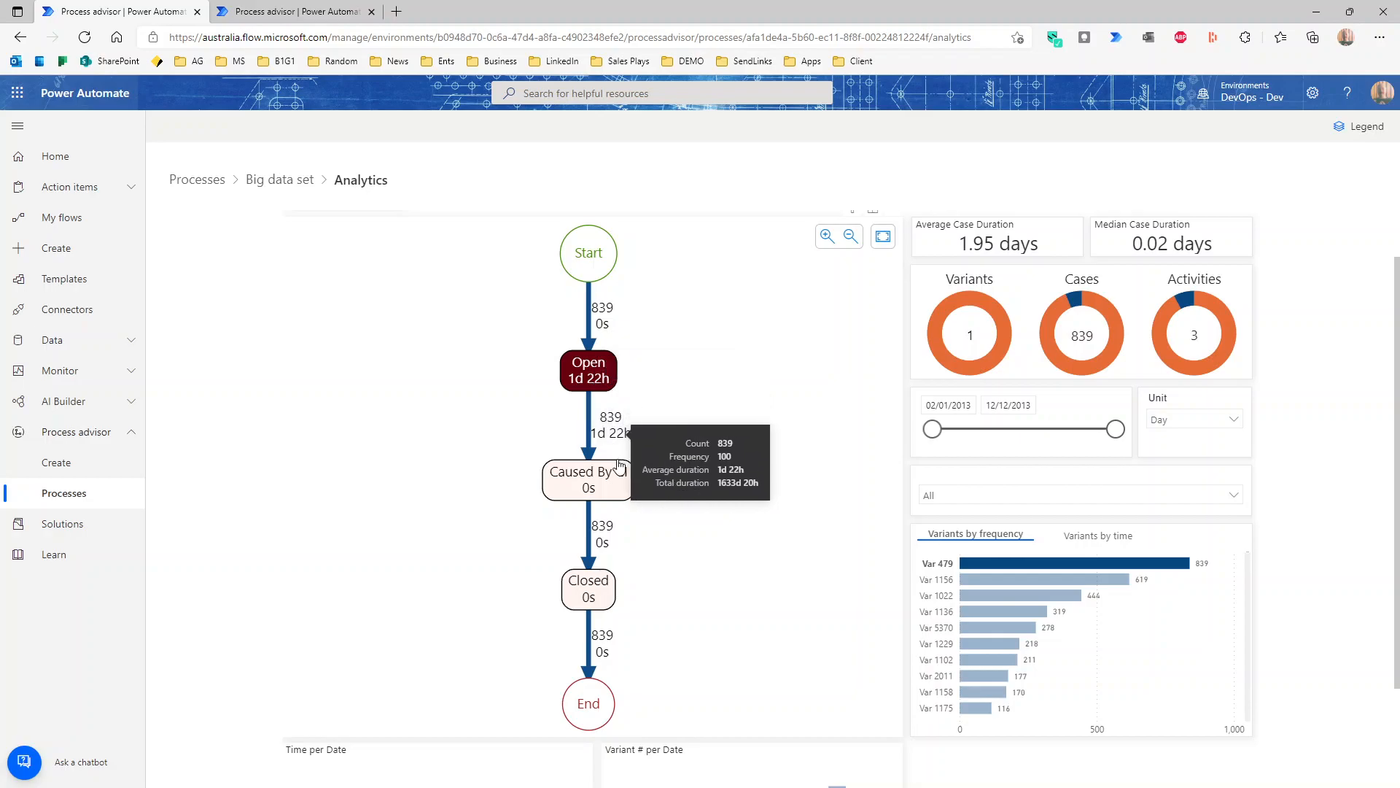
mouse_move(624, 491)
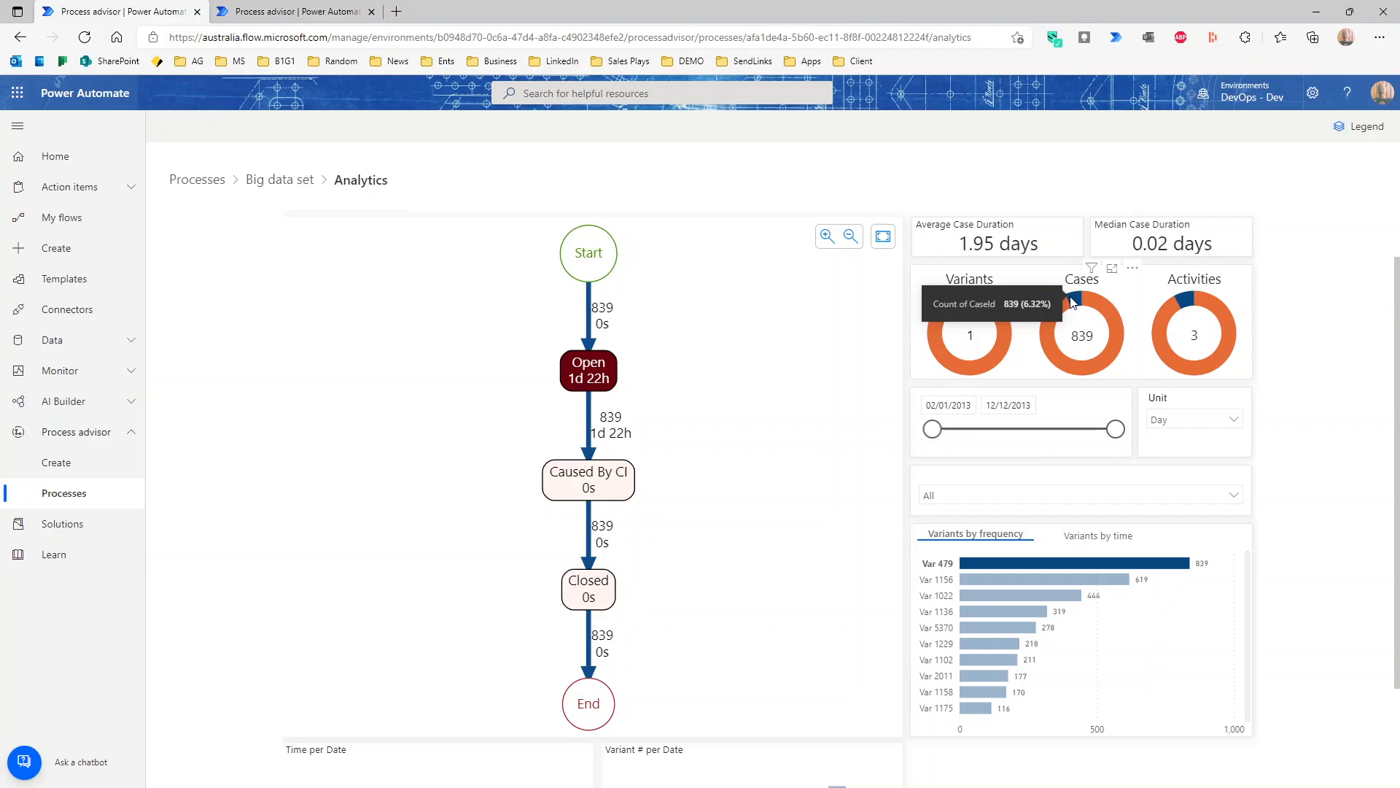
- Show the process map of variant Var 1156 and set the report's duration unit to Hour
left_click(1009, 579)
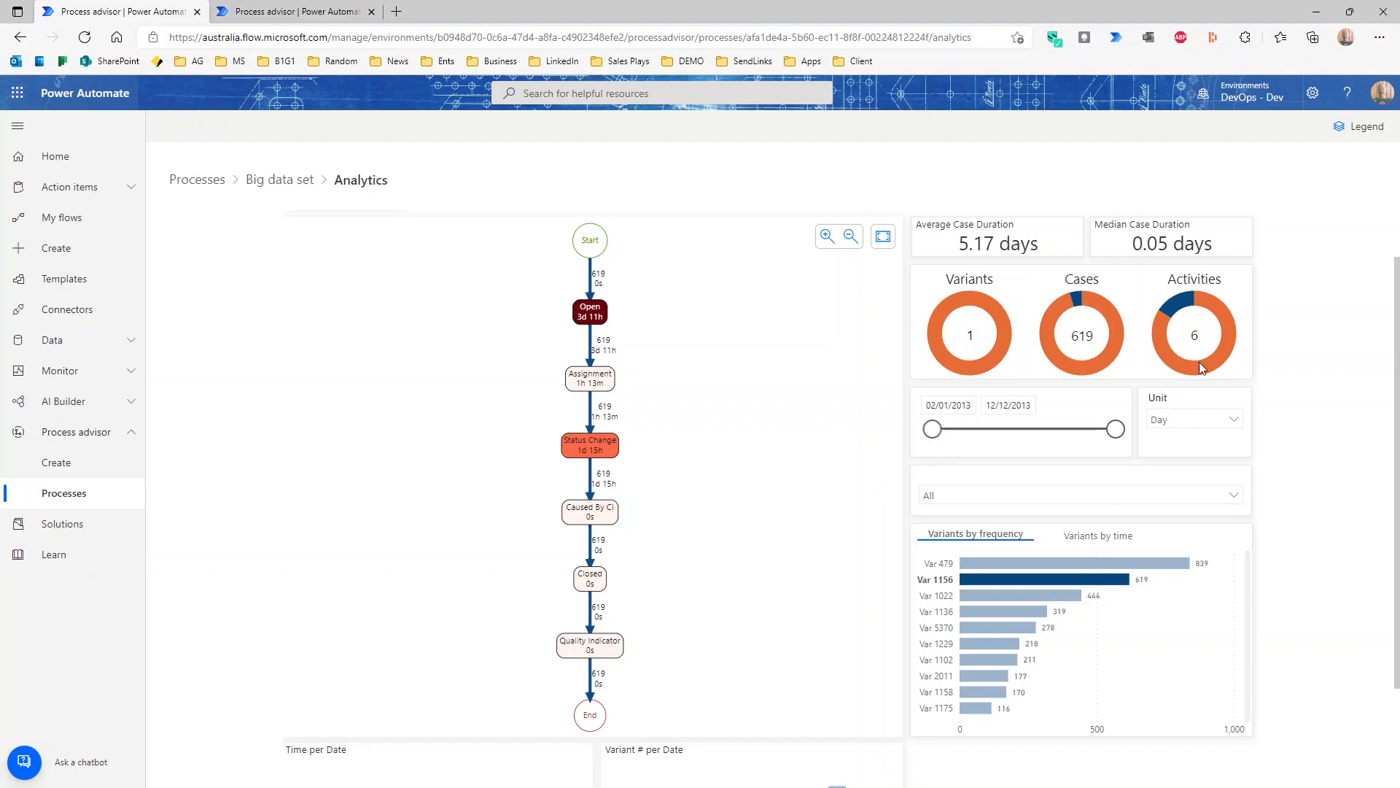
left_click(1231, 420)
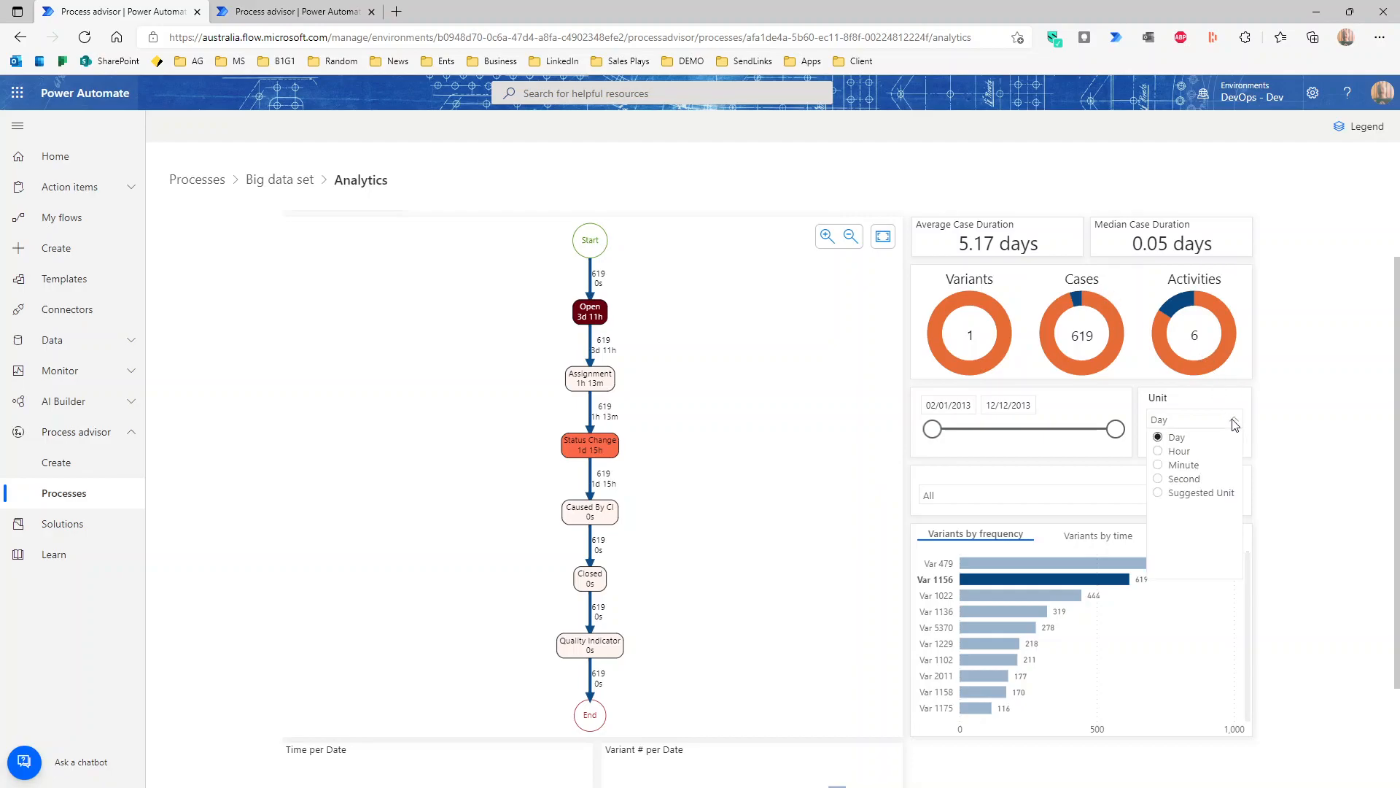
left_click(1177, 452)
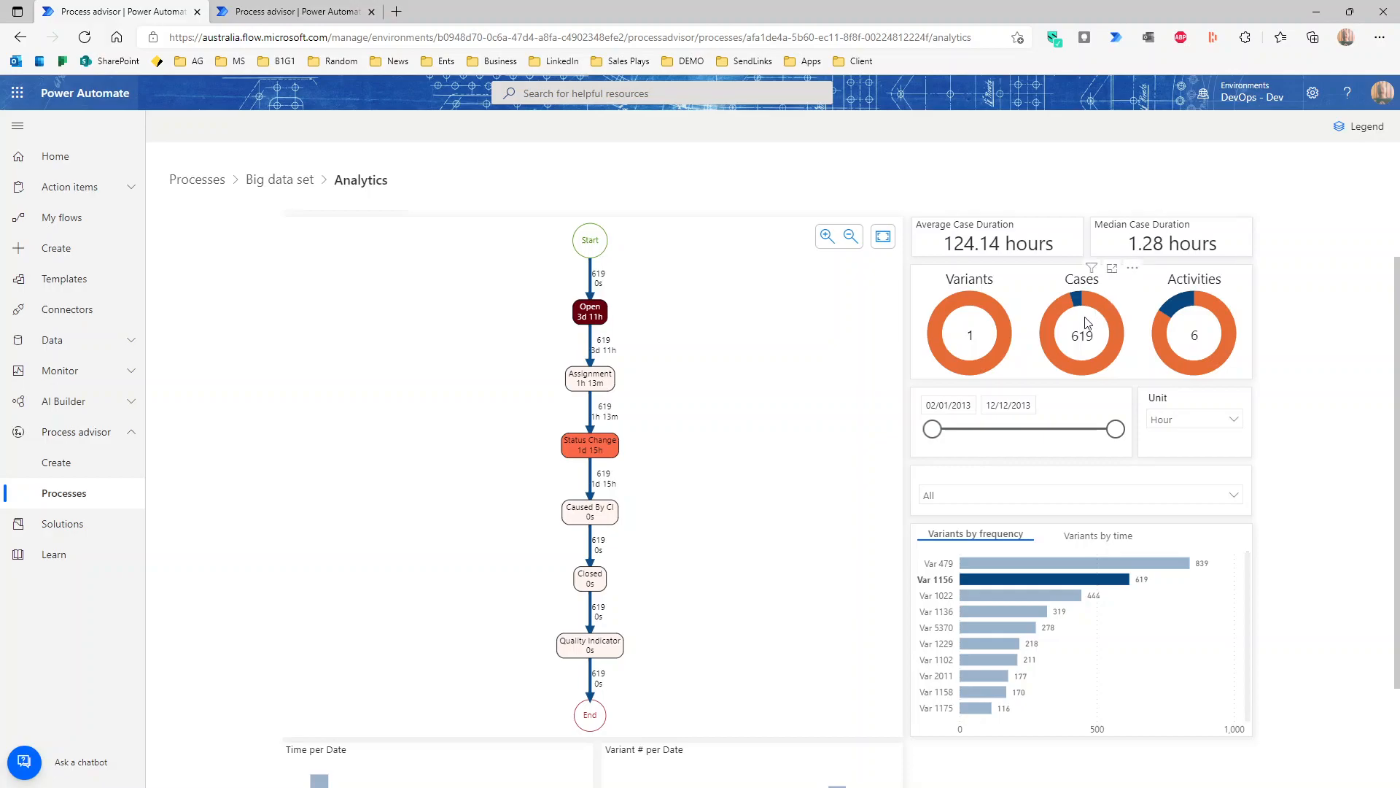
- View the process maps and case durations of variants Var 1022 and Var 1136 in turn
left_click(1024, 594)
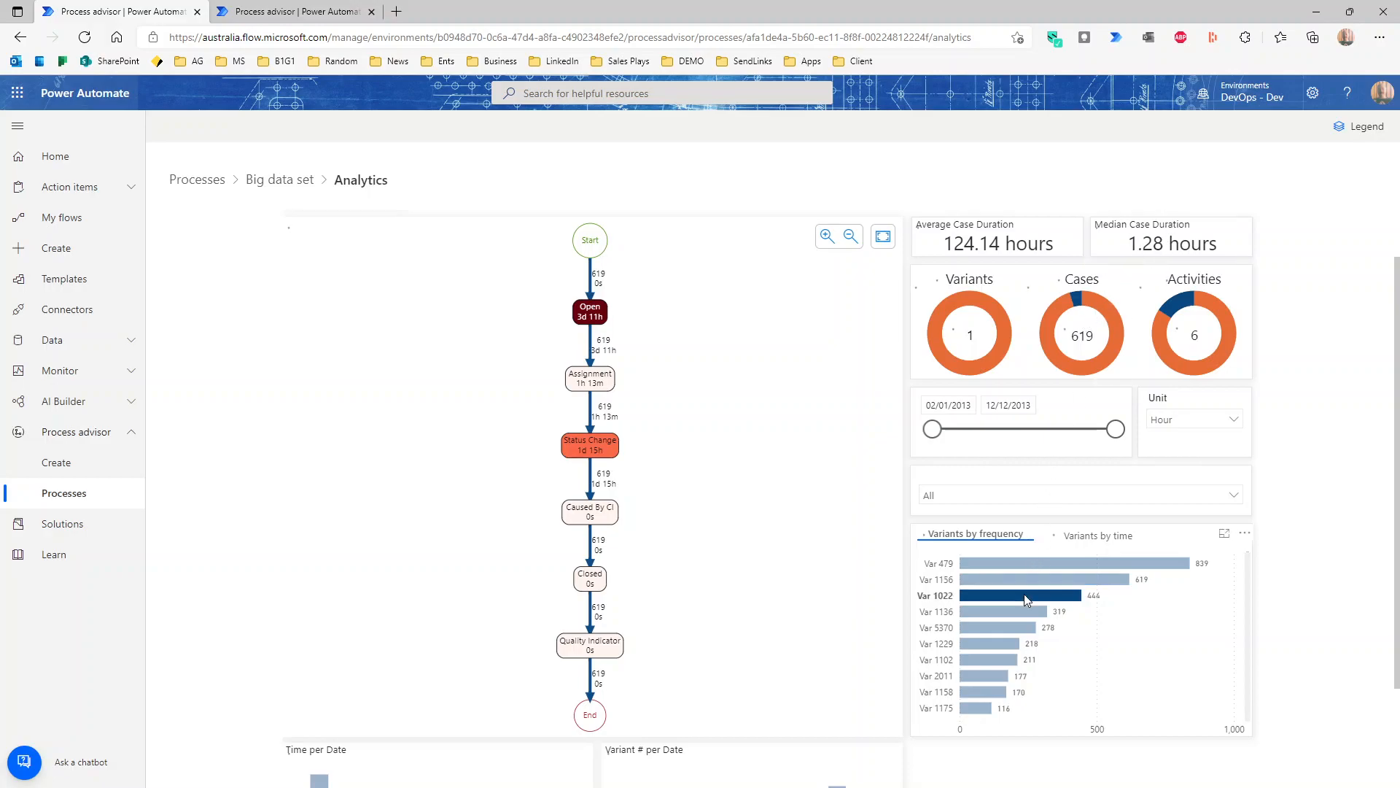
left_click(1003, 610)
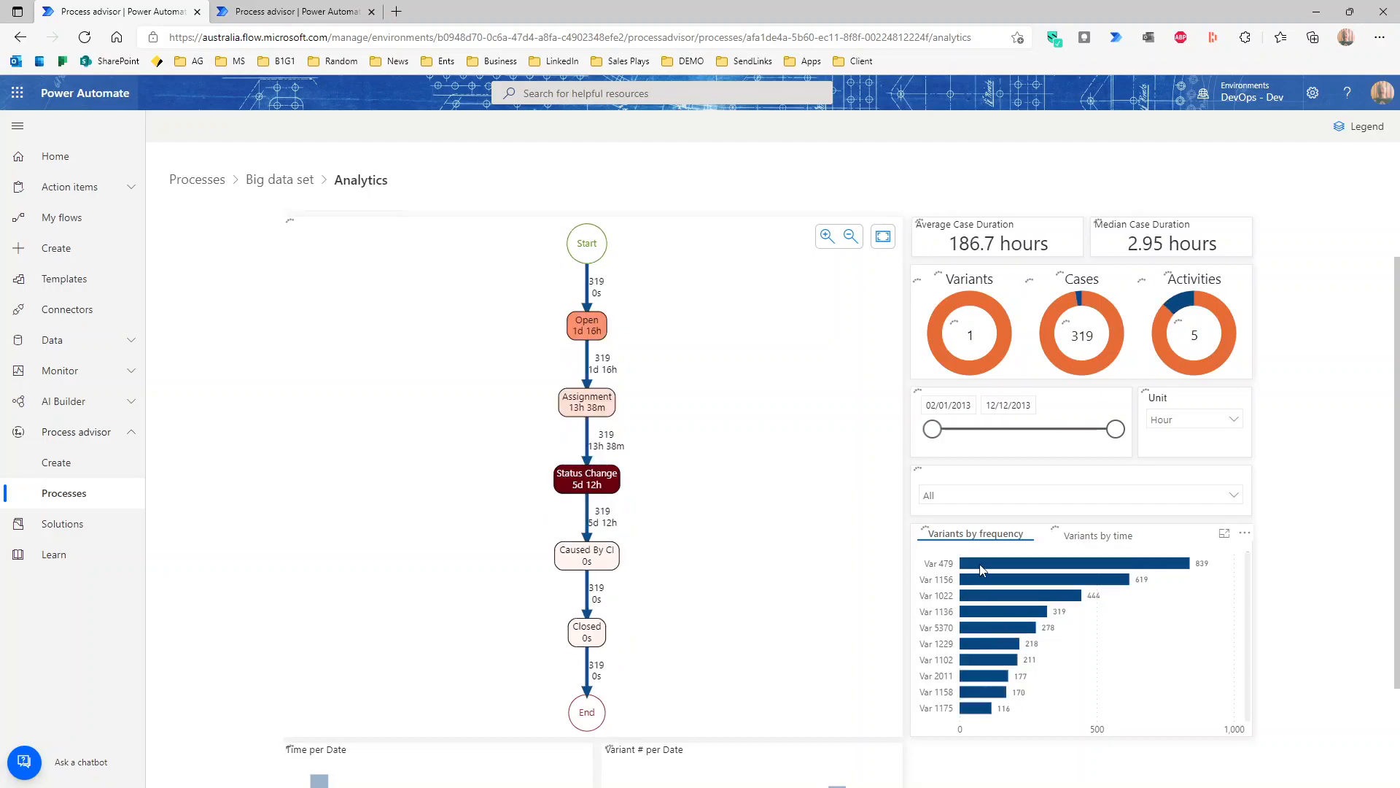
- Filter the process map to the combined variants Var 479, Var 1156, Var 1022, Var 1136 and Var 5370
left_click(993, 591)
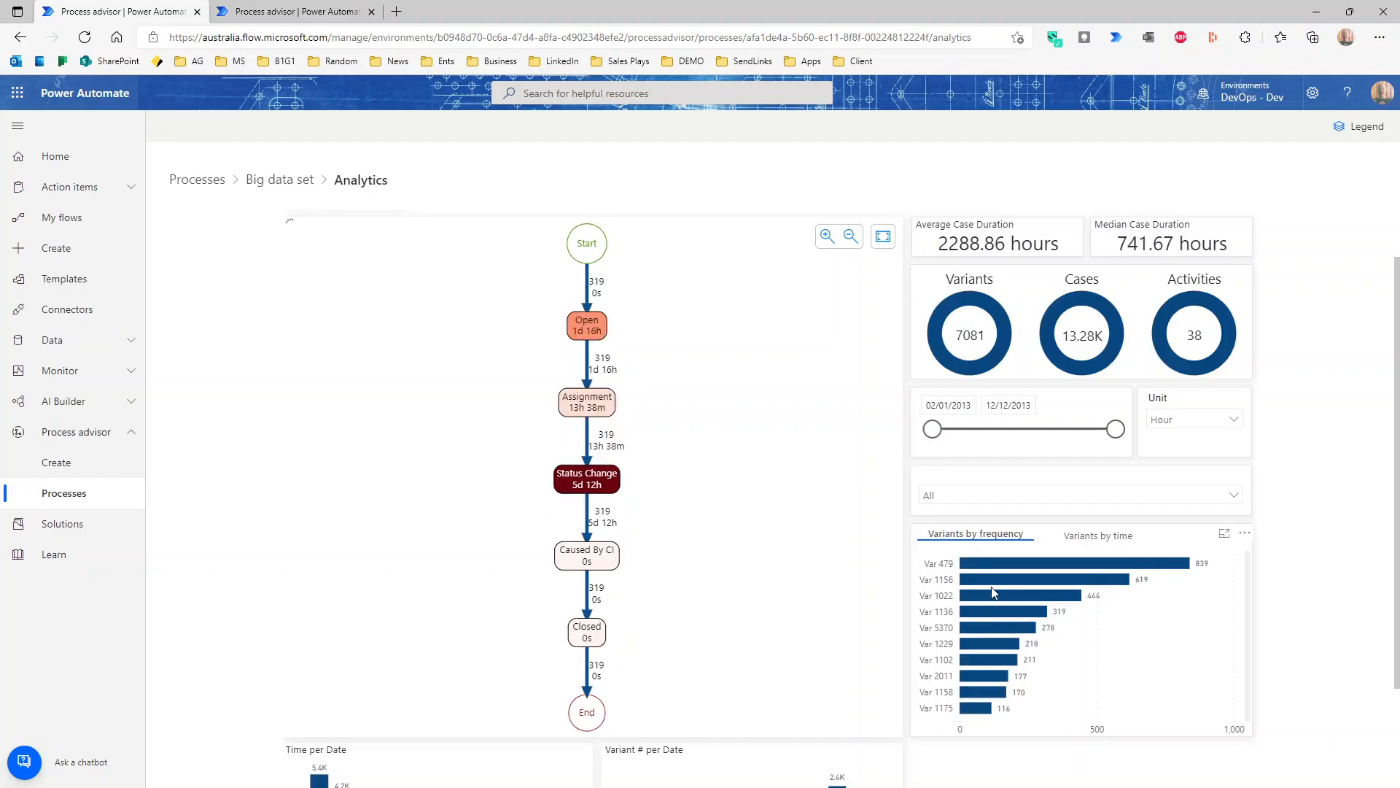
mouse_move(1007, 569)
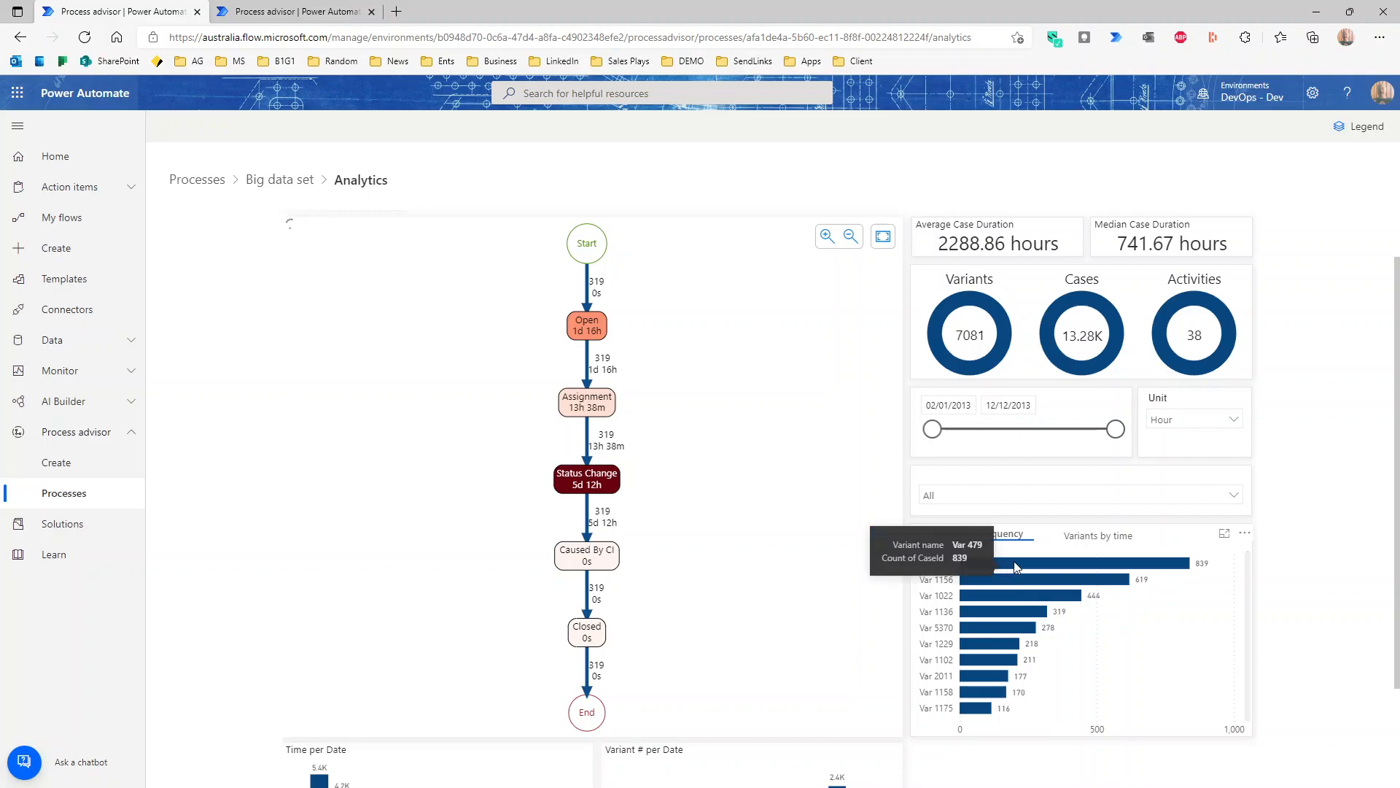
left_click(1019, 562)
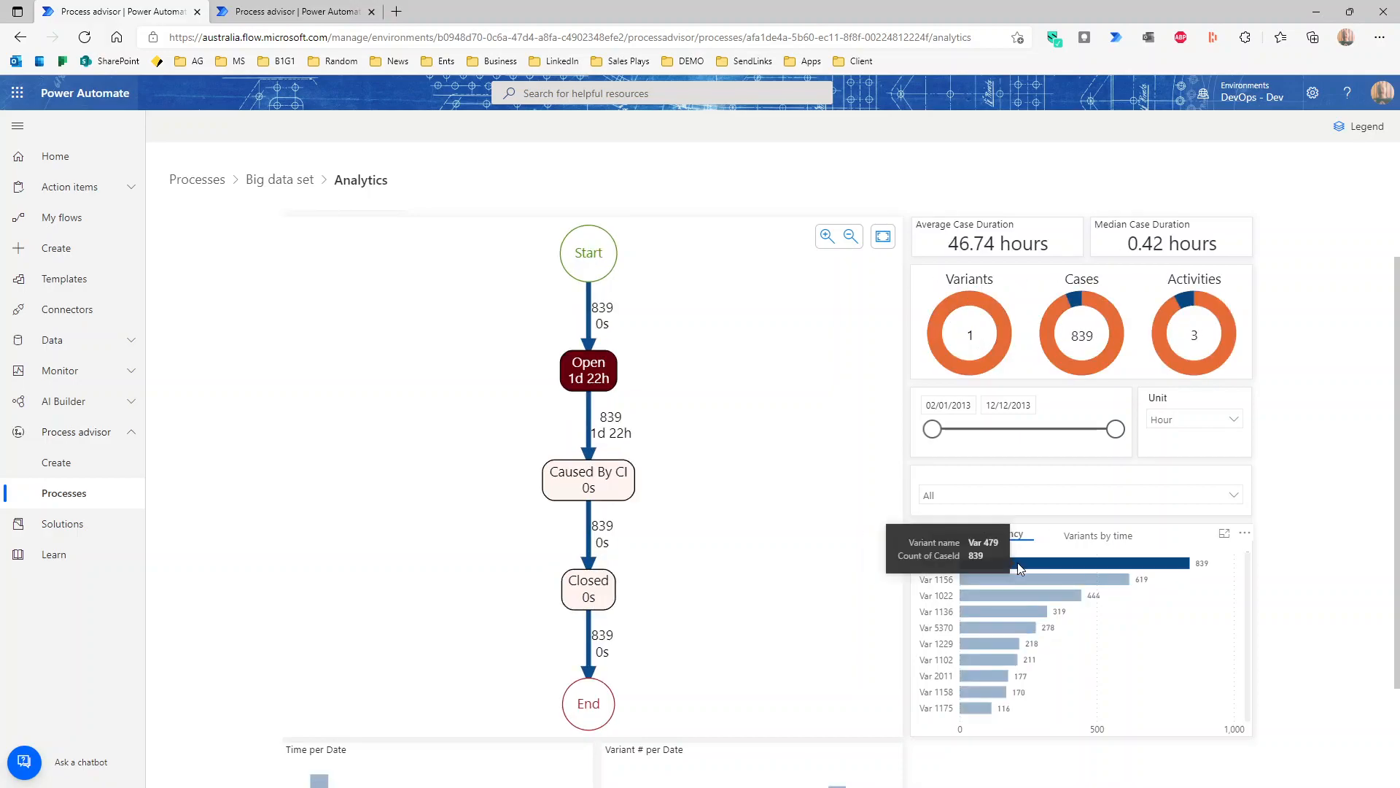
left_click(1026, 580, "ctrl")
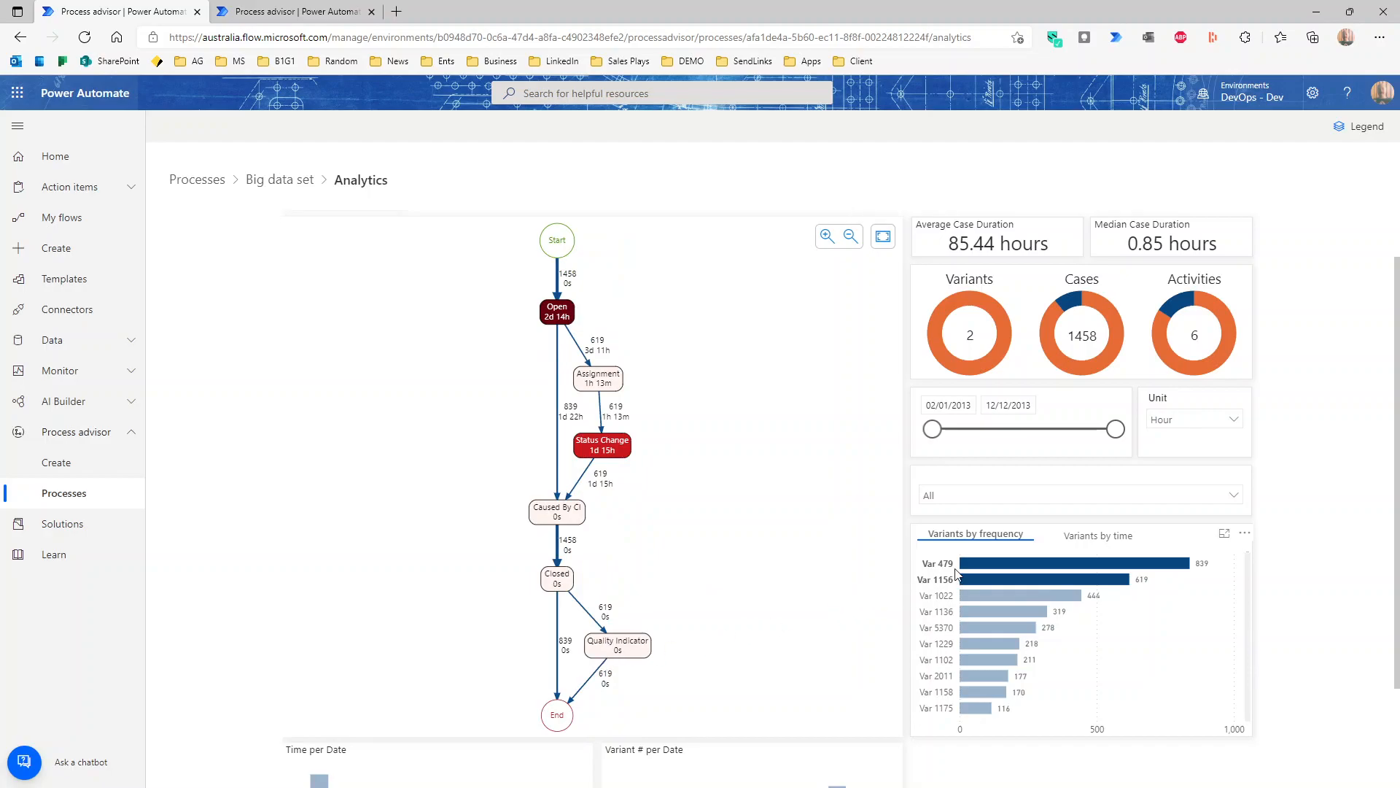
left_click(982, 593, "ctrl")
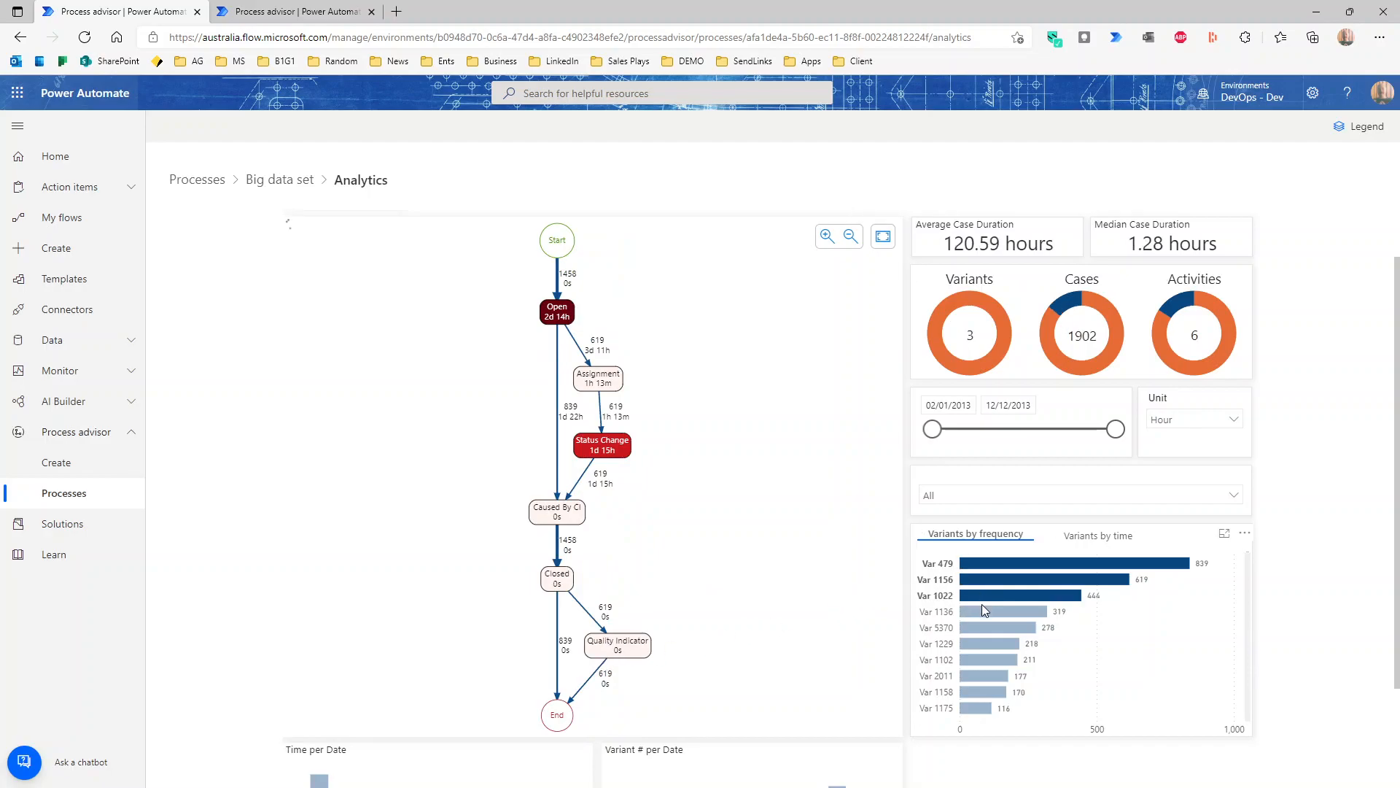
left_click(982, 611, "ctrl")
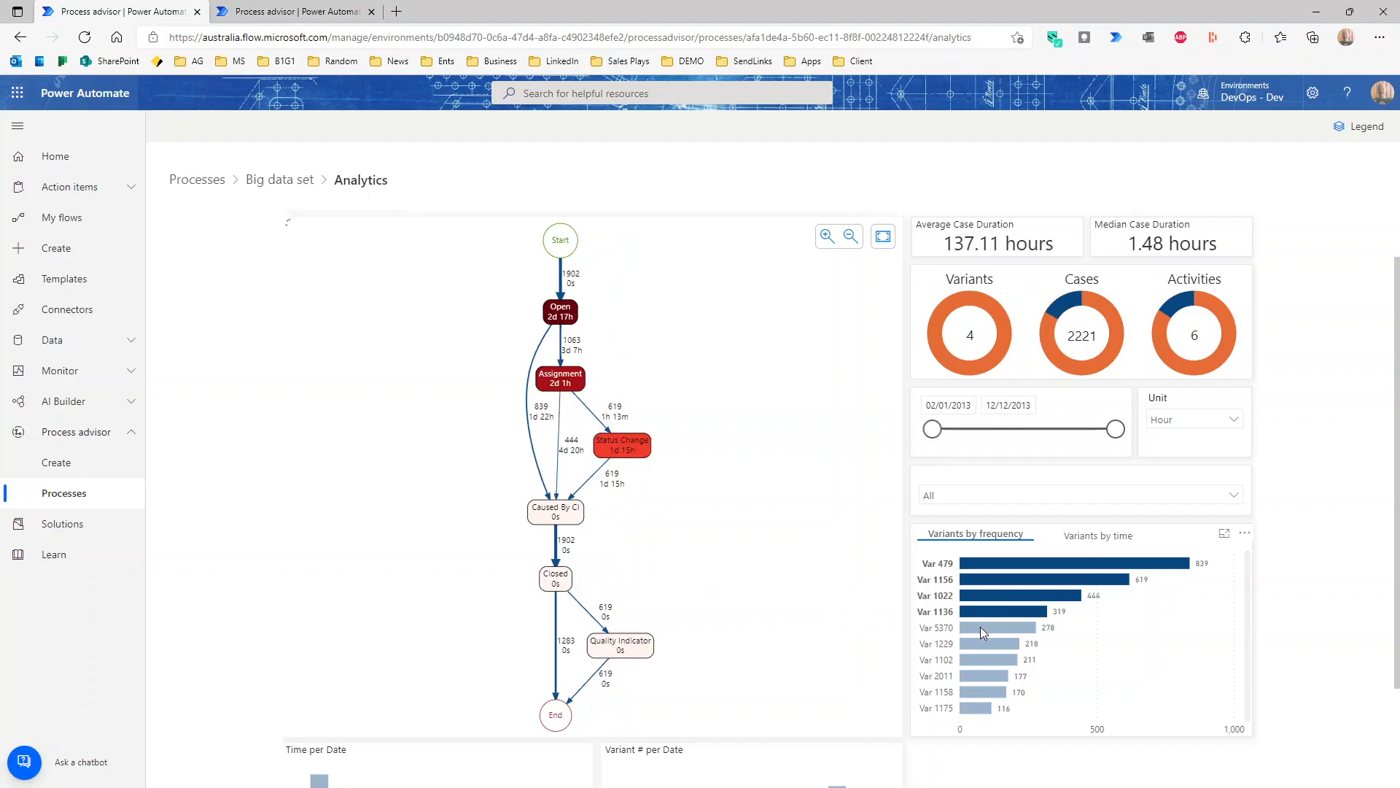
left_click(978, 631, "ctrl")
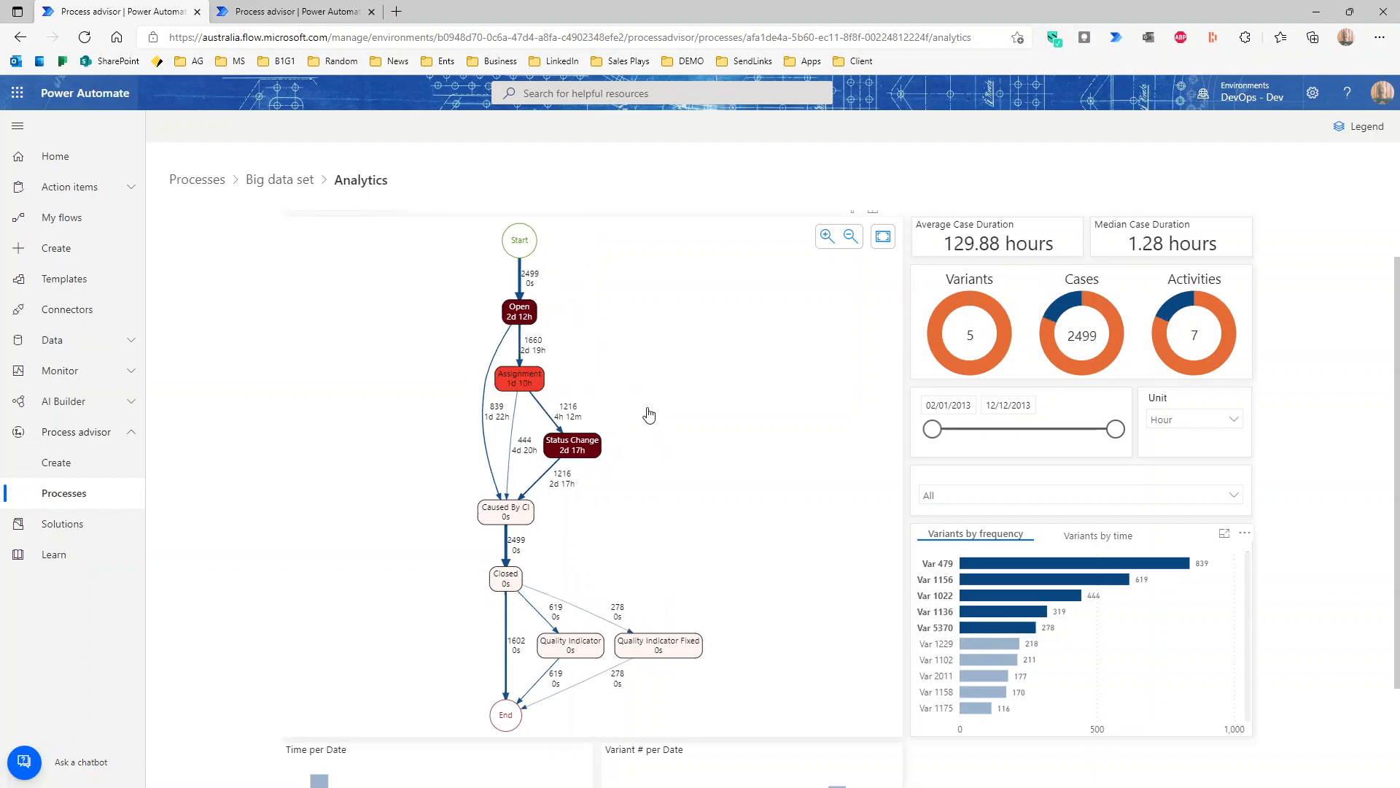
- Add variants Var 1229, Var 1102, Var 2011 and Var 1158 to the selection and inspect their combined share of cases
left_click(997, 641, "ctrl")
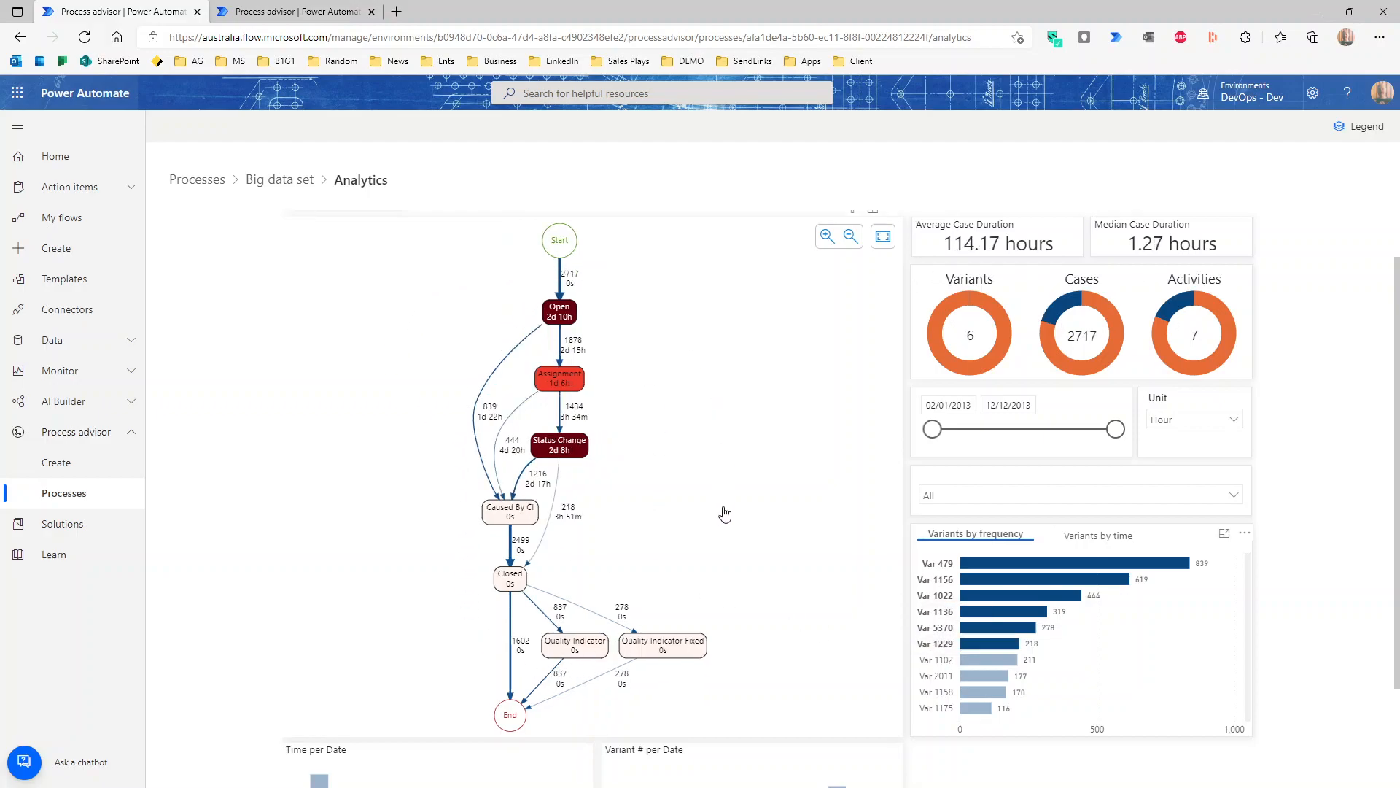
left_click(999, 657, "ctrl")
left_click(987, 675, "ctrl")
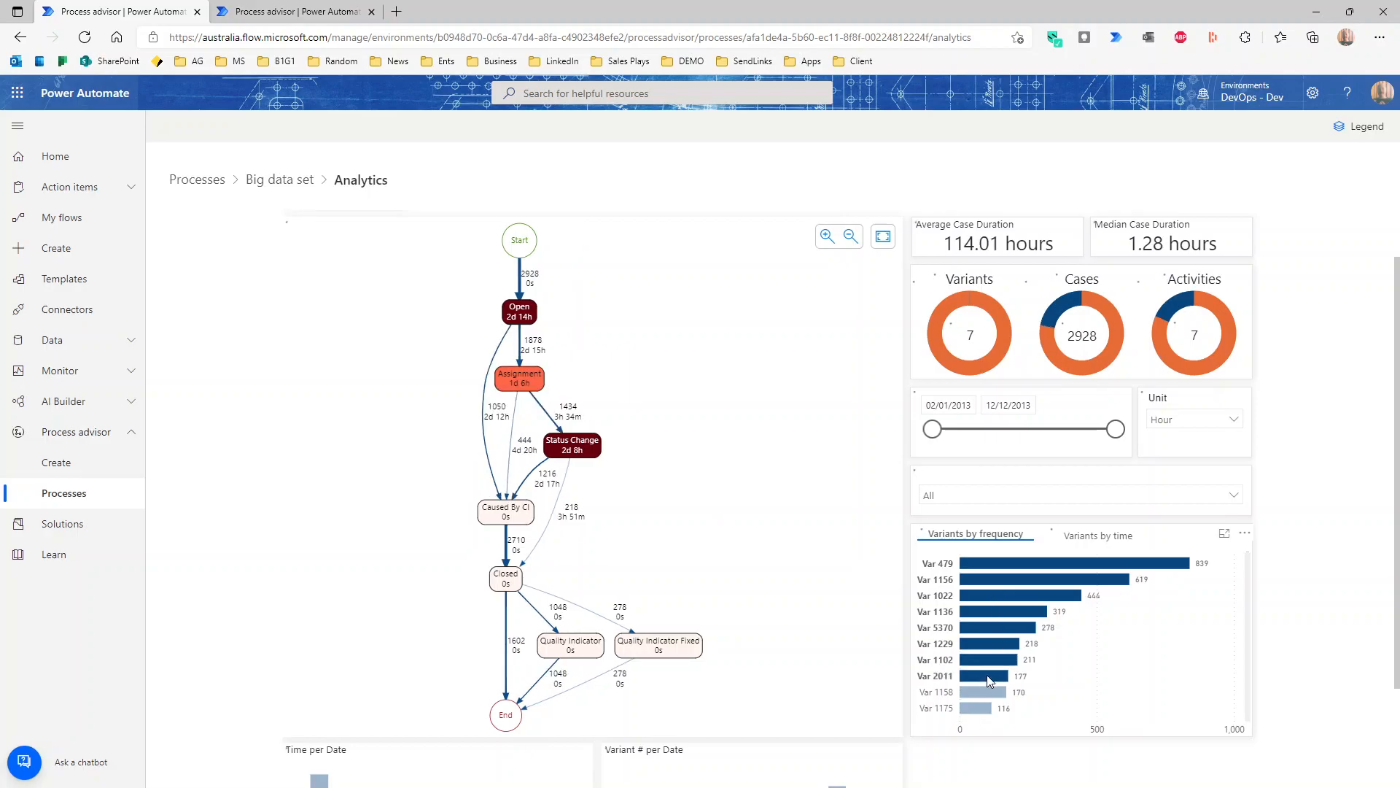
left_click(986, 690, "ctrl")
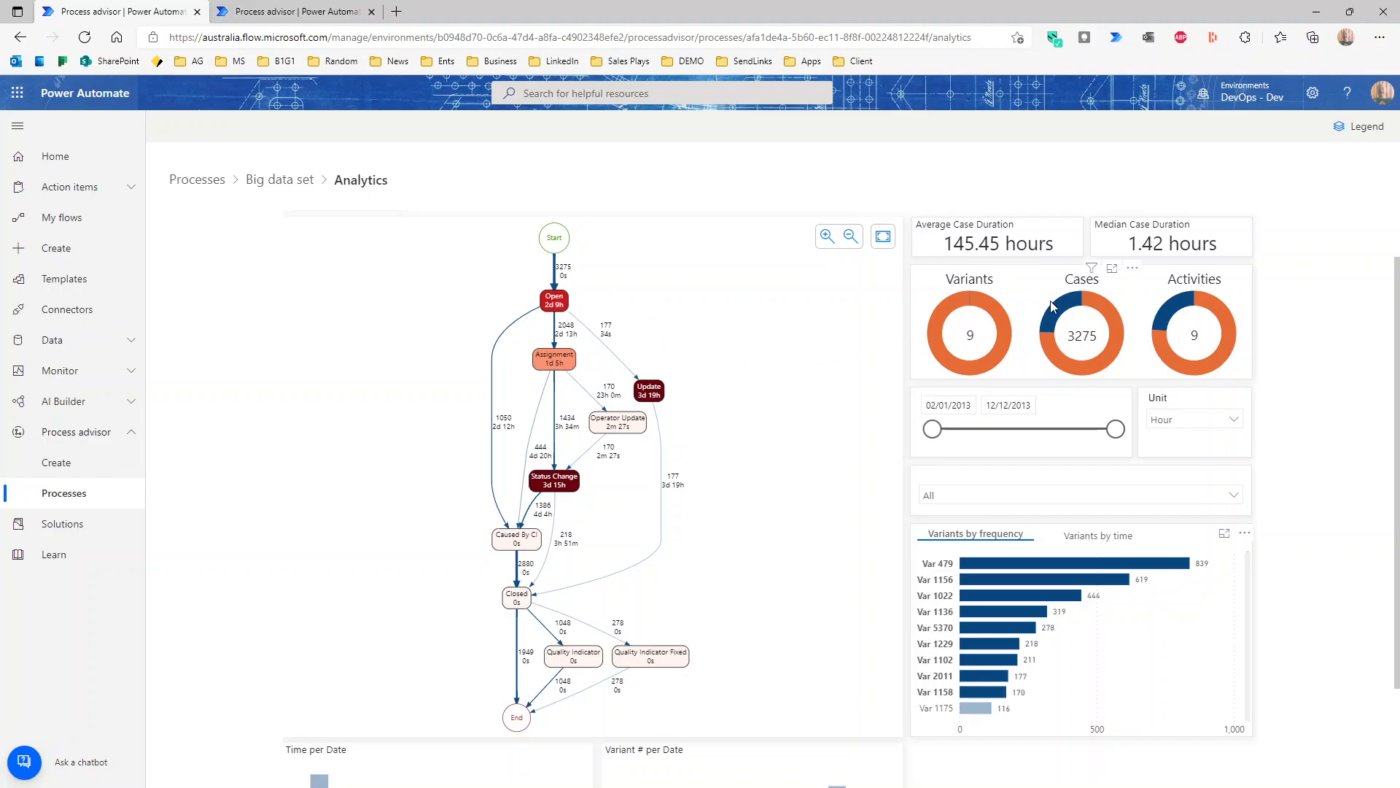
mouse_move(1063, 310)
mouse_move(1062, 307)
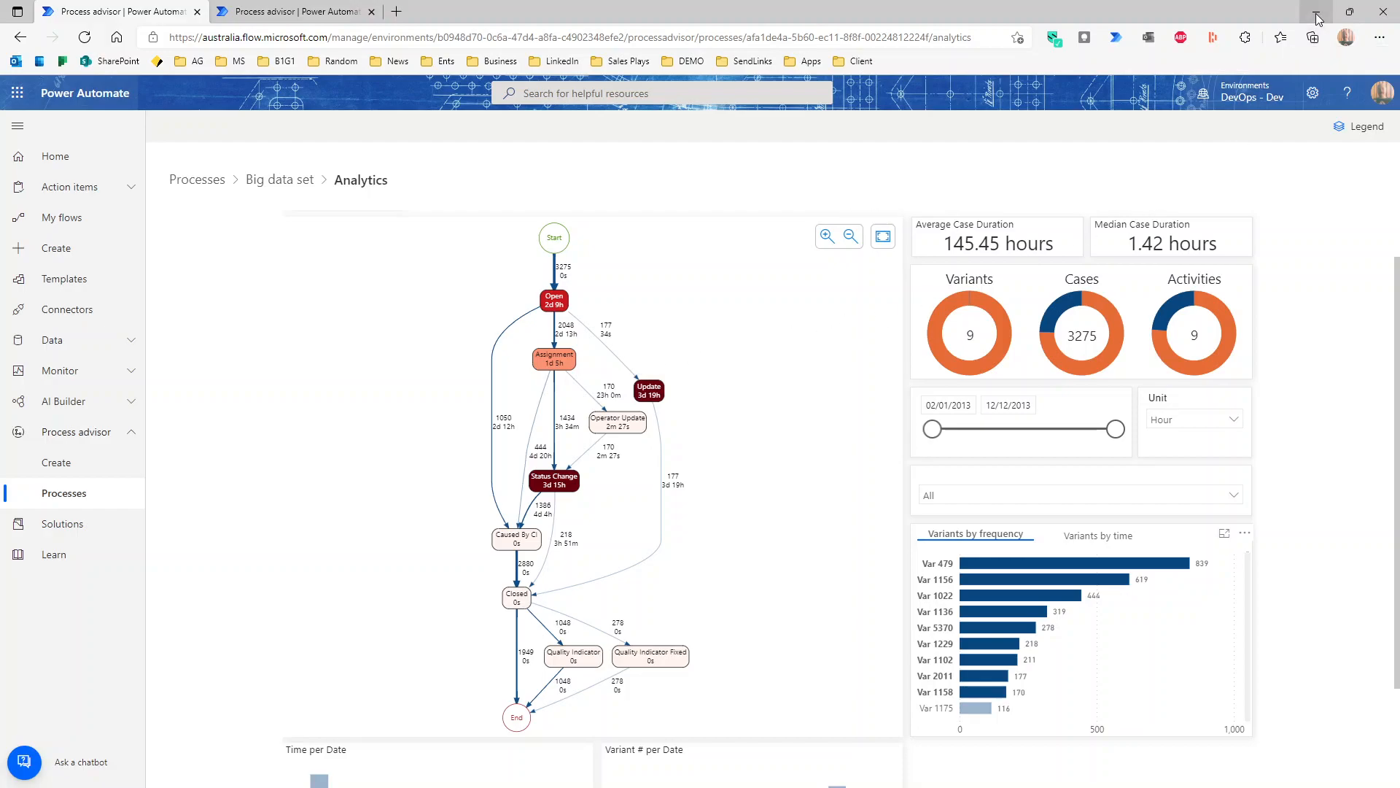
- Review the incident query rows in the dataflow setup, return to the analytics report and minimize the browser window
left_click(284, 18)
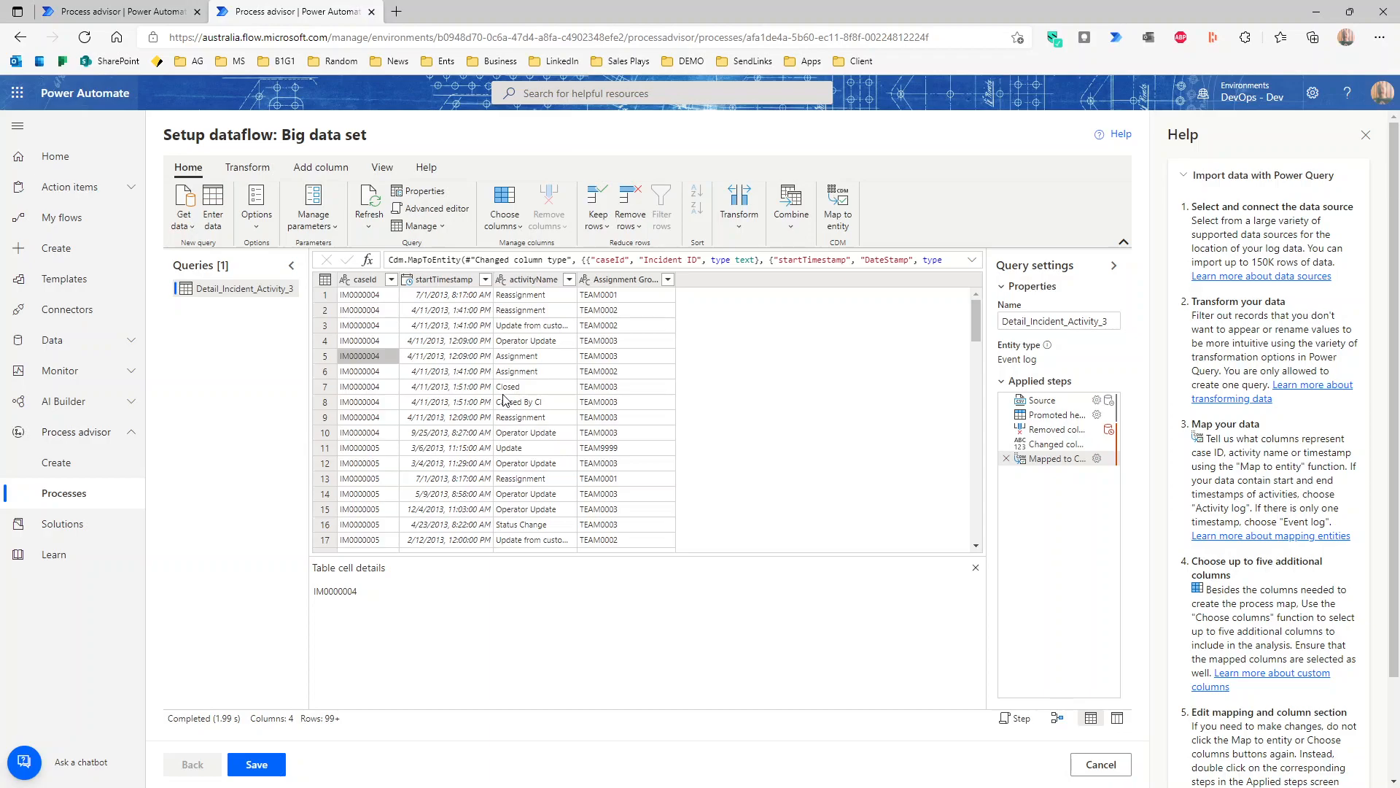
left_click(117, 11)
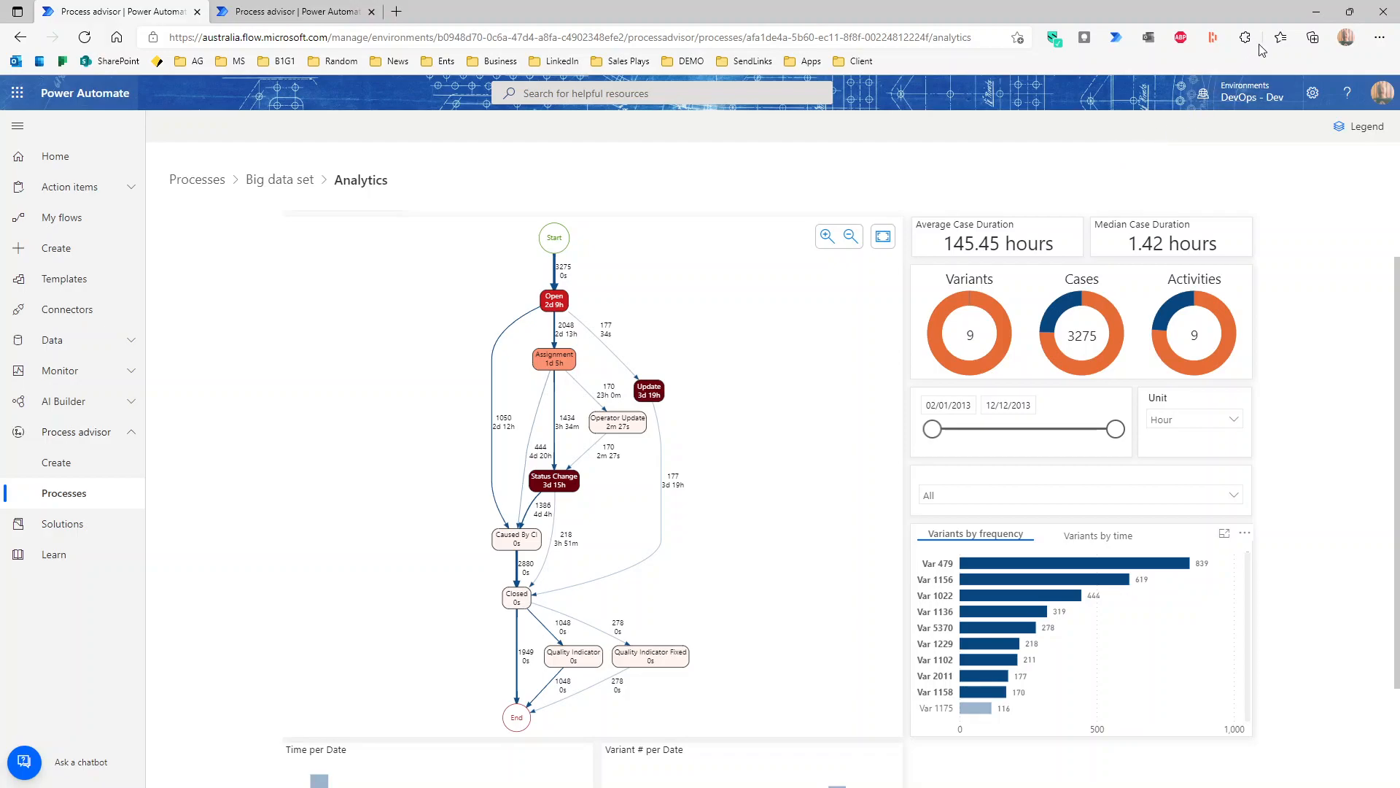
left_click(1321, 16)
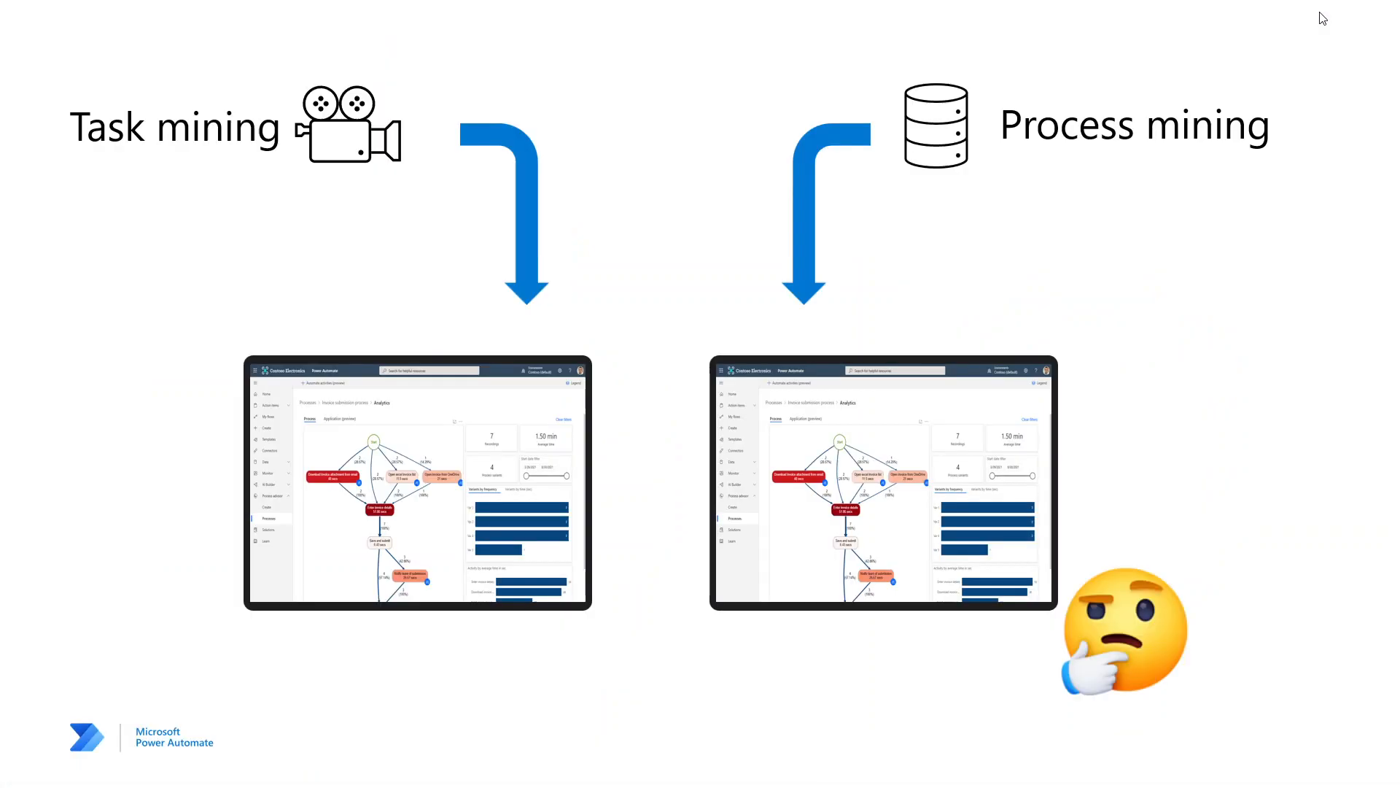
left_click(724, 418)
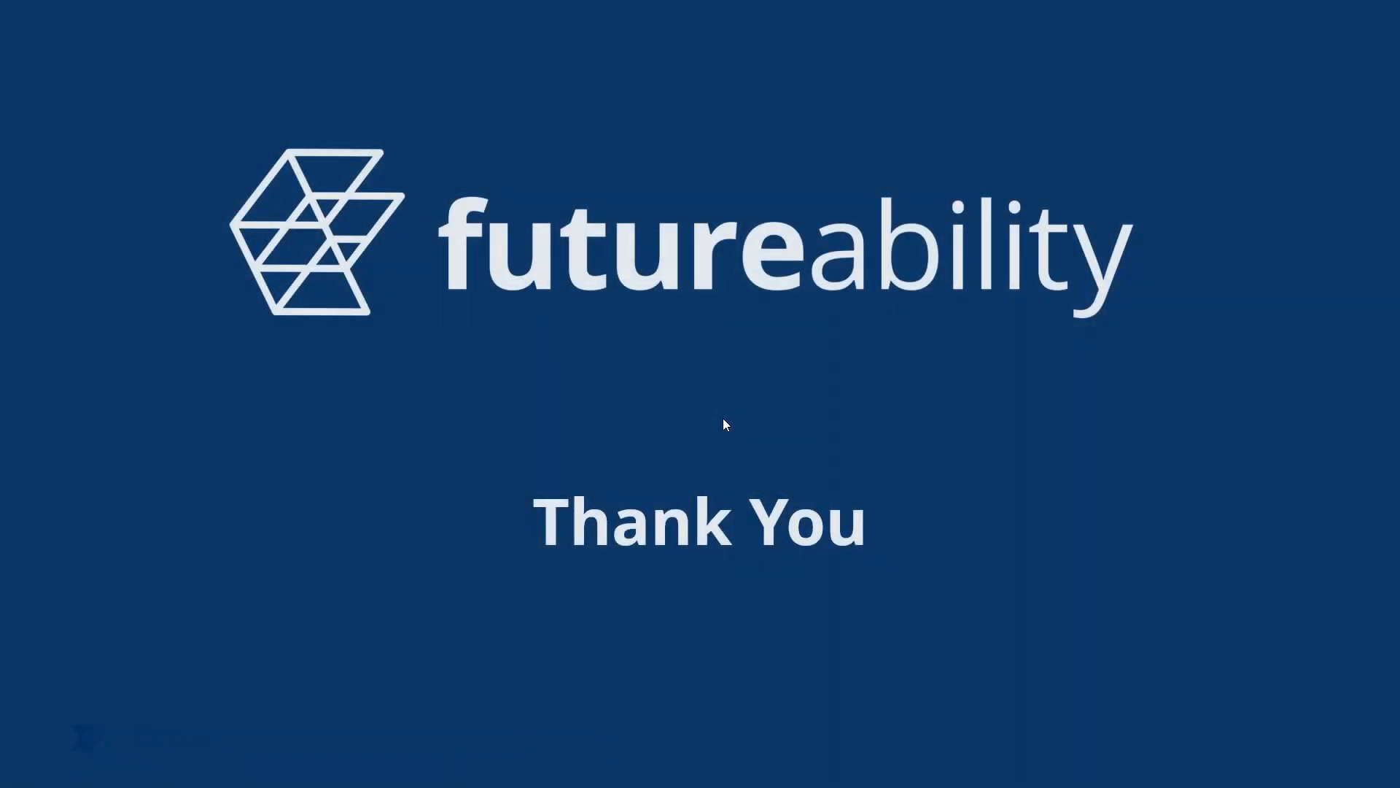